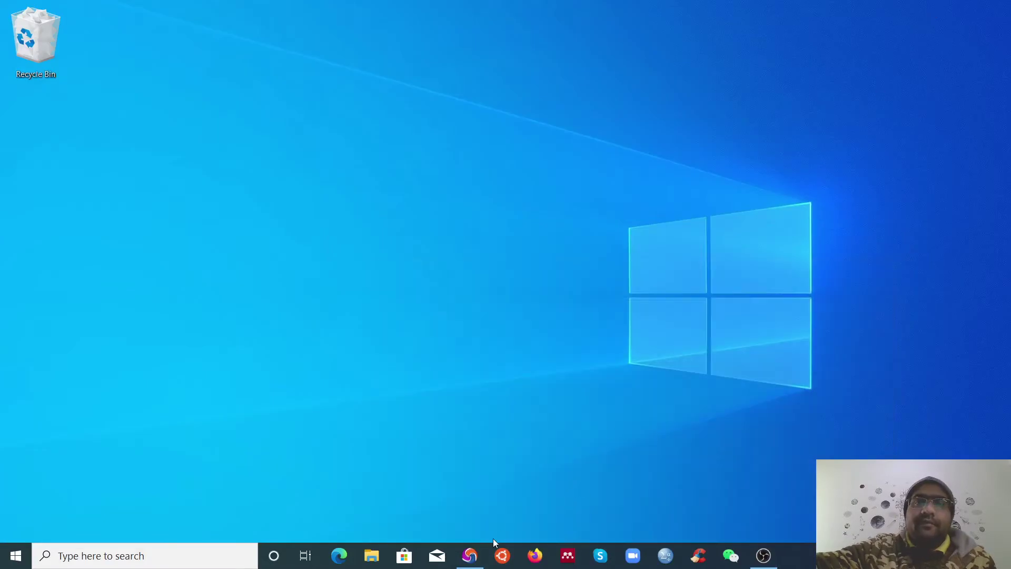
# Switch to the browser and look through the data file links for the GPM IMERG Final half-hourly dataset
pyautogui.click(470, 556)
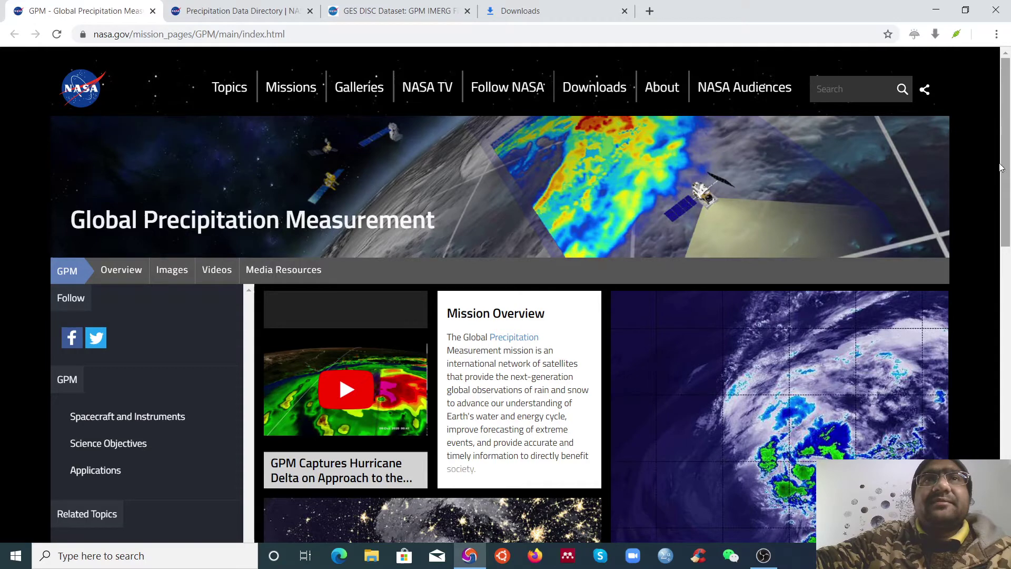
pyautogui.click(411, 15)
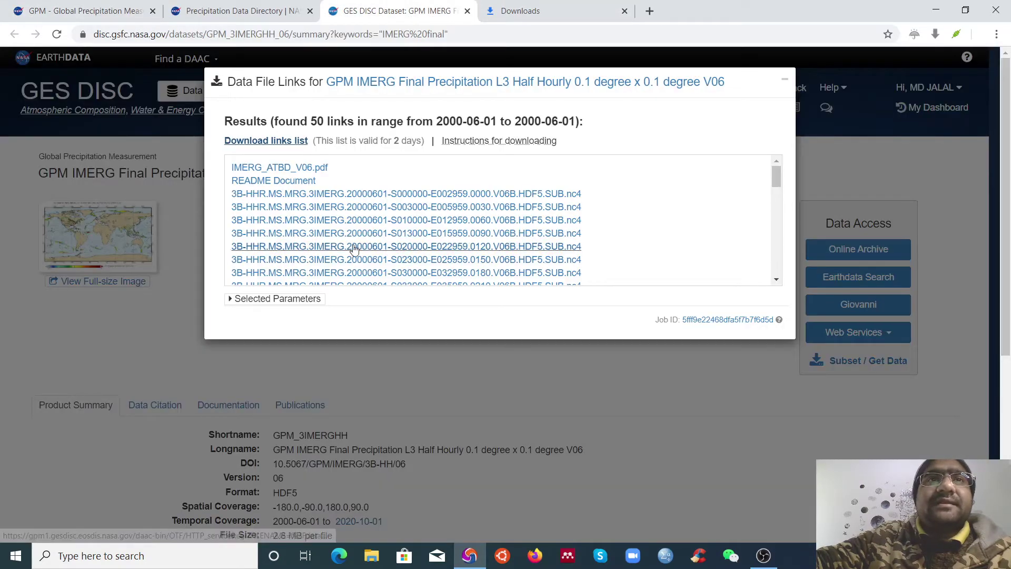
pyautogui.scroll(-1, 611, 235)
pyautogui.scroll(1, 614, 236)
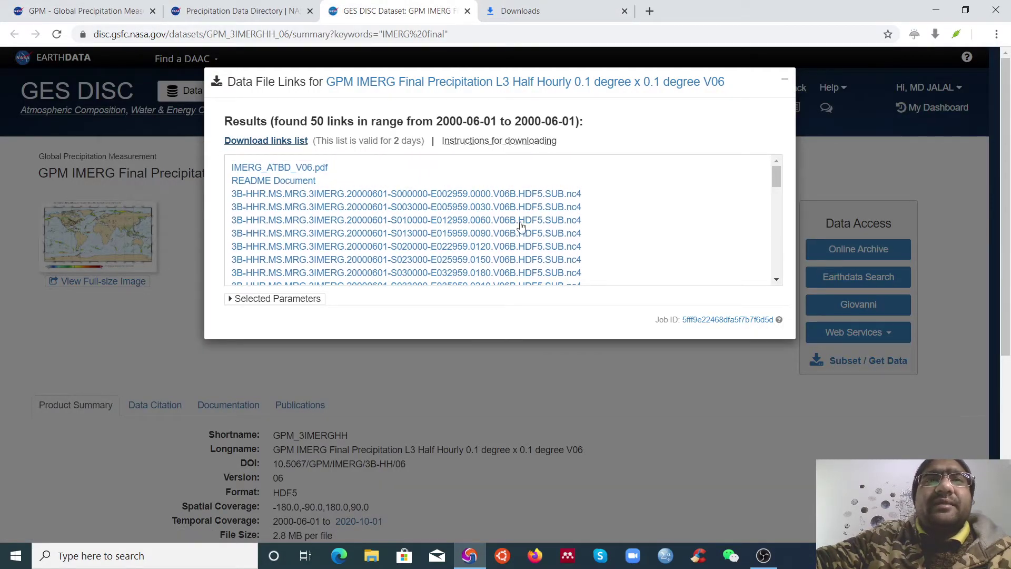
pyautogui.scroll(-10, 601, 228)
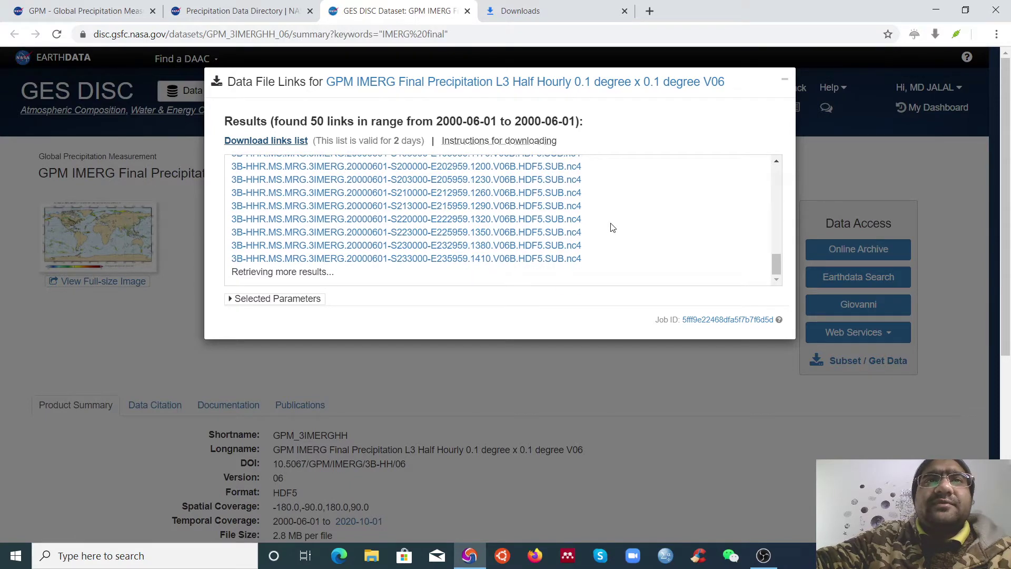
pyautogui.scroll(-4, 613, 228)
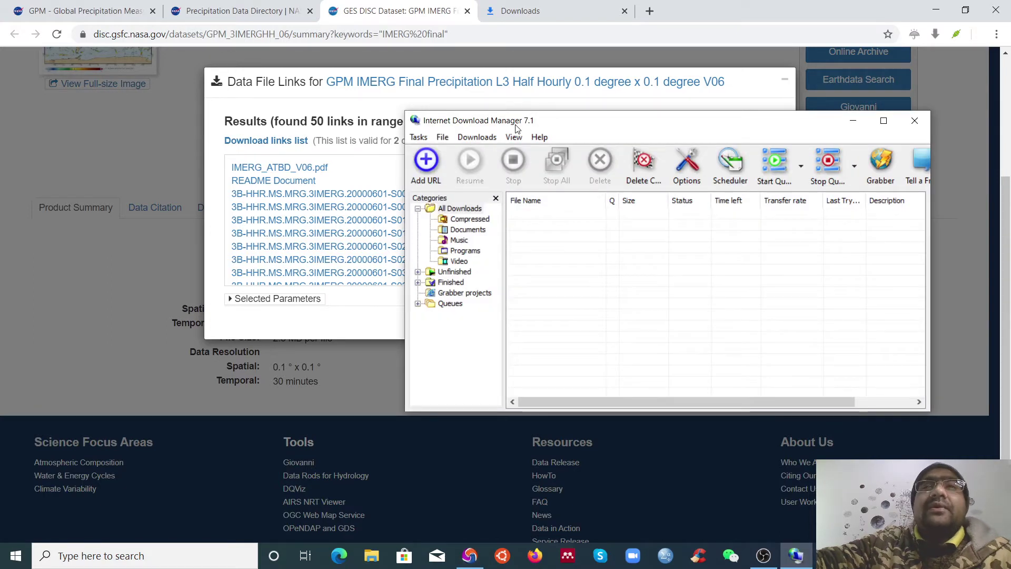
# View the Internet Download Manager window alongside the instructions for downloading the data file links
pyautogui.moveTo(516, 128); pyautogui.dragTo(567, 128)
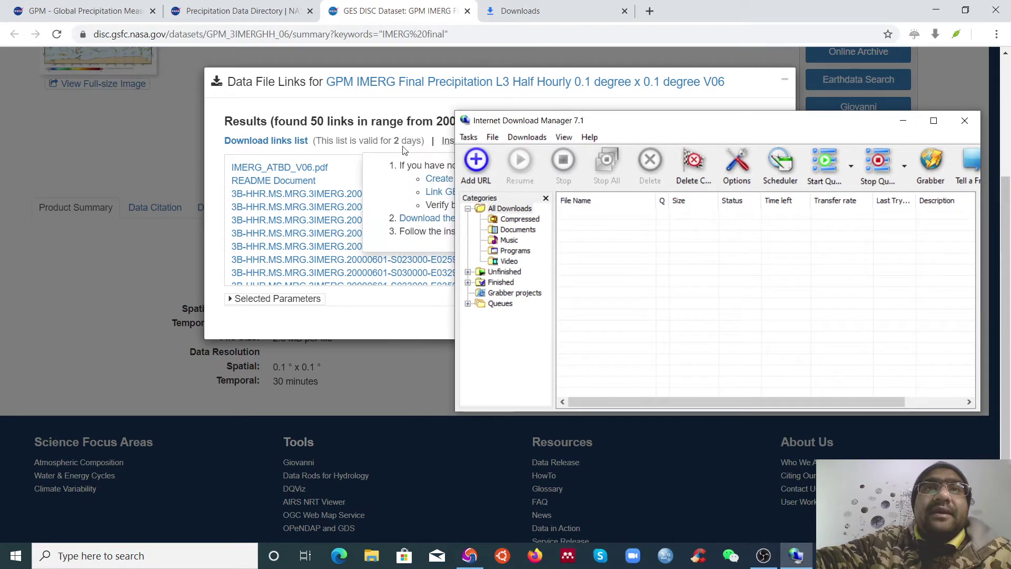
pyautogui.click(904, 123)
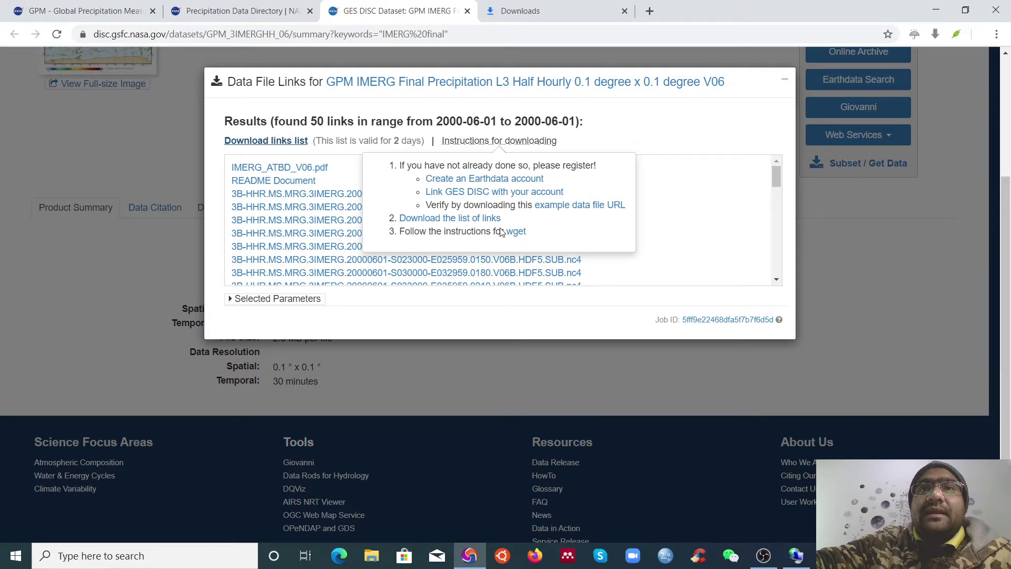
pyautogui.hotkey('alt', 'Tab')
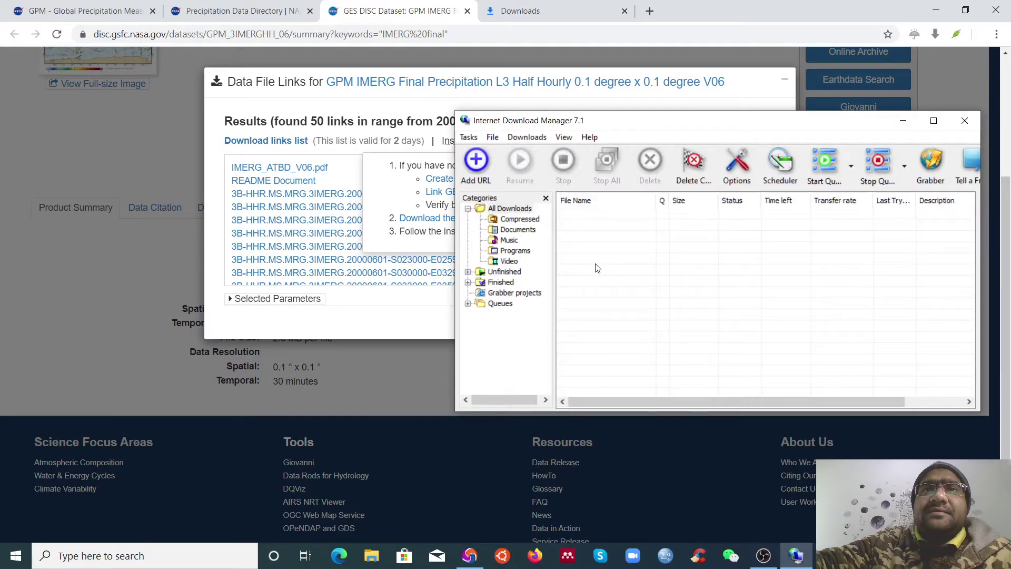
pyautogui.hotkey('alt', 'Tab')
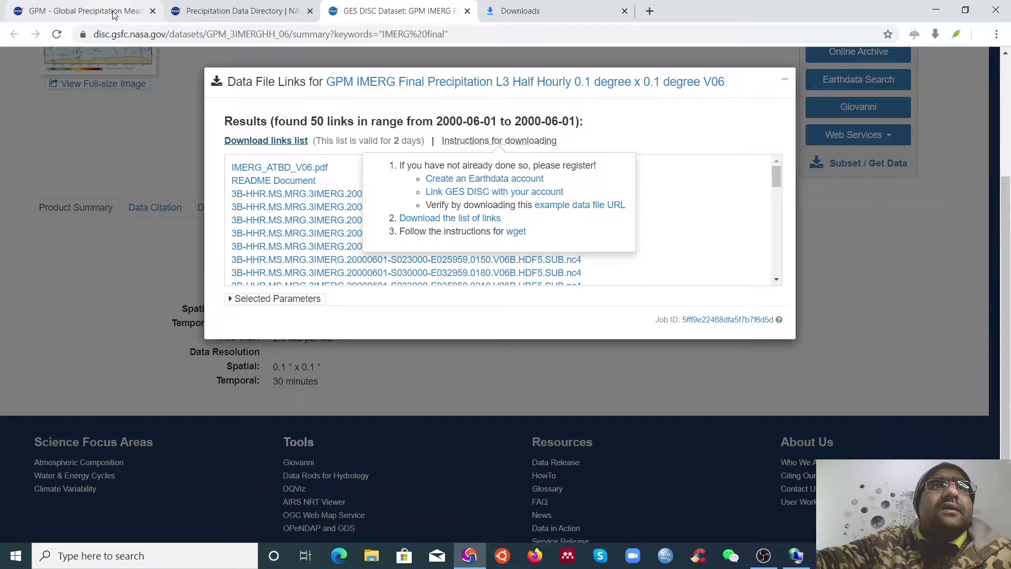
# Locate the GPM Data Downloads link on the NASA GPM mission page and view the Precipitation Data Directory
pyautogui.hotkey('ctrl', '1')
pyautogui.scroll(-10, 782, 298)
pyautogui.scroll(-6, 605, 338)
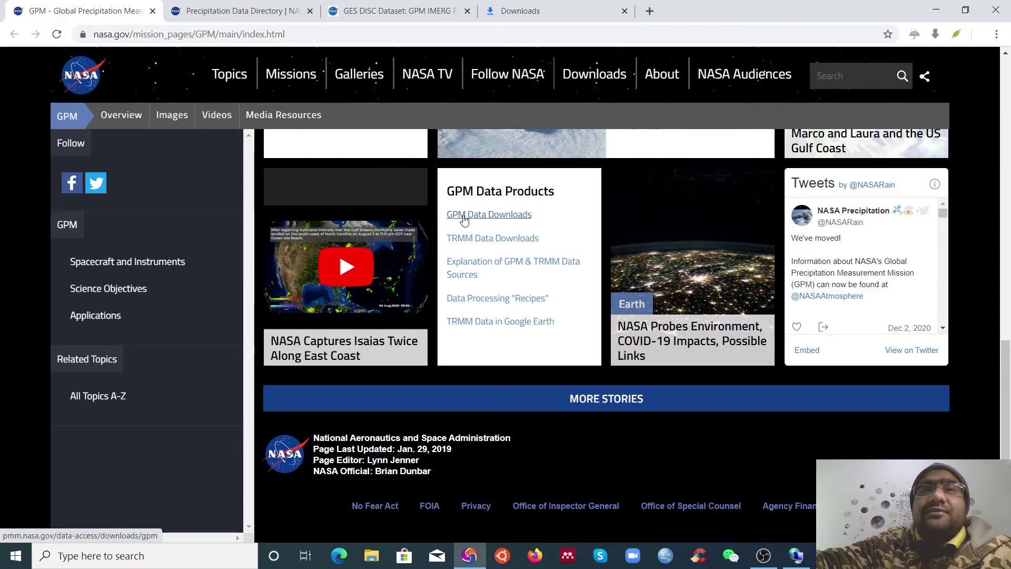
pyautogui.rightClick(516, 217)
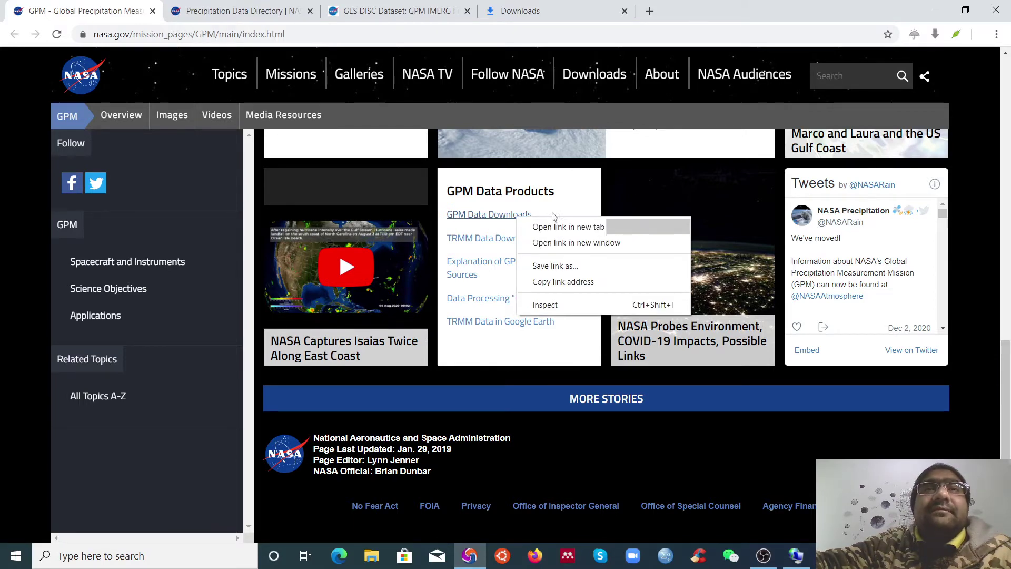
pyautogui.click(258, 16)
pyautogui.click(259, 15)
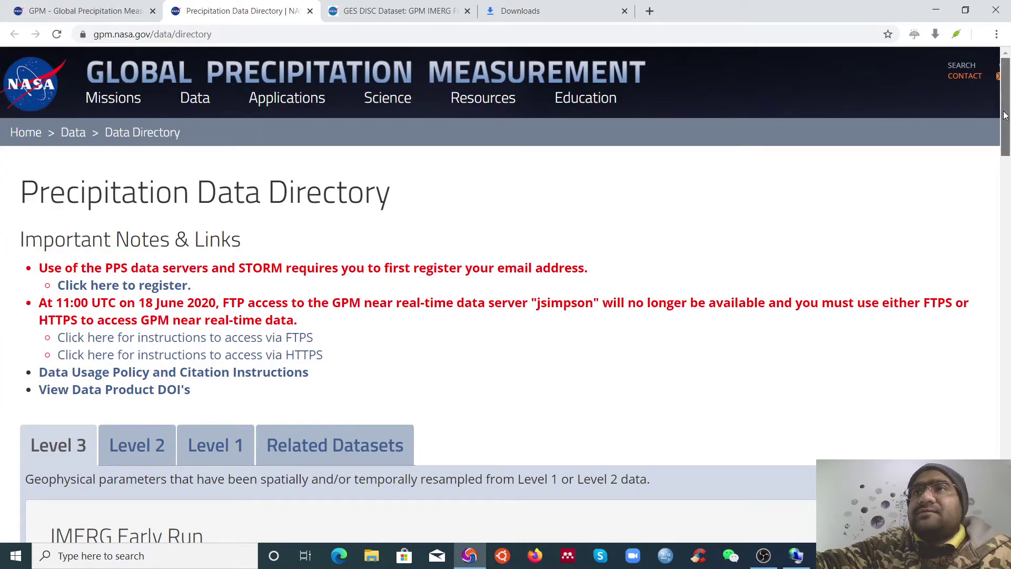
# Examine the IMERG Final Run entry's dates covered, latency, spatial resolution and documentation
pyautogui.moveTo(1005, 115); pyautogui.dragTo(1007, 221)
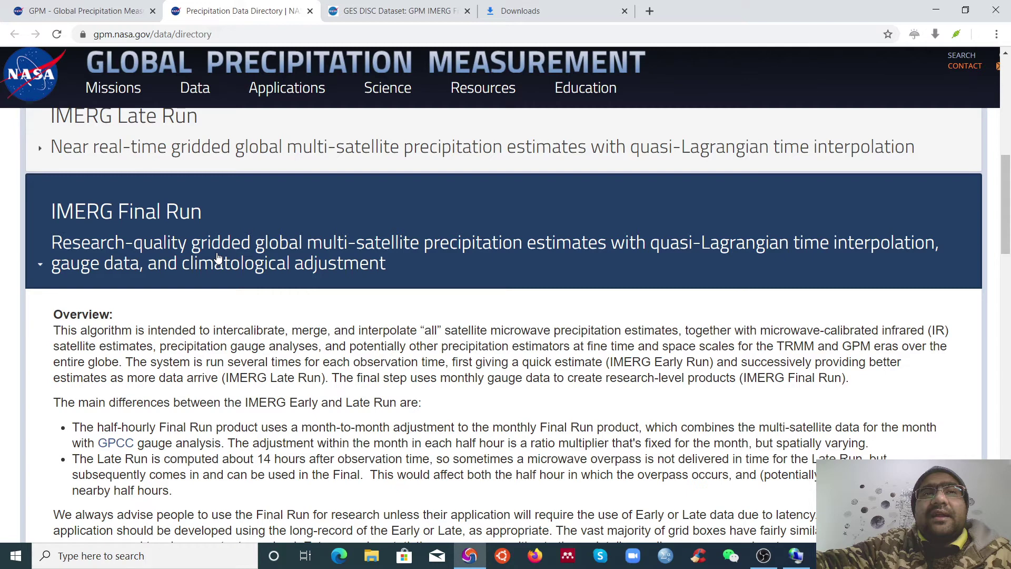
pyautogui.scroll(-8, 59, 242)
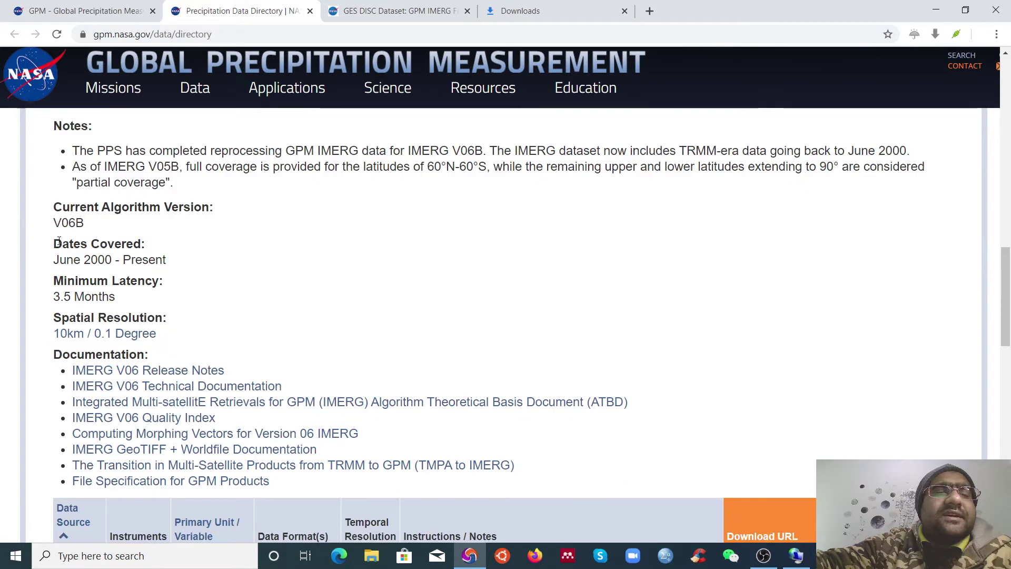
pyautogui.moveTo(54, 259); pyautogui.dragTo(175, 262)
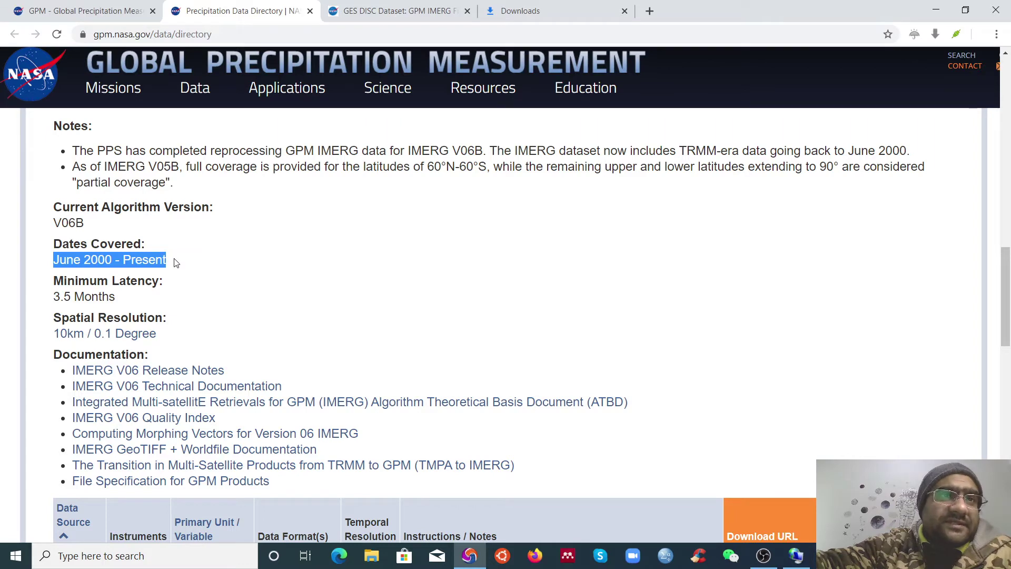
pyautogui.scroll(-1, 217, 271)
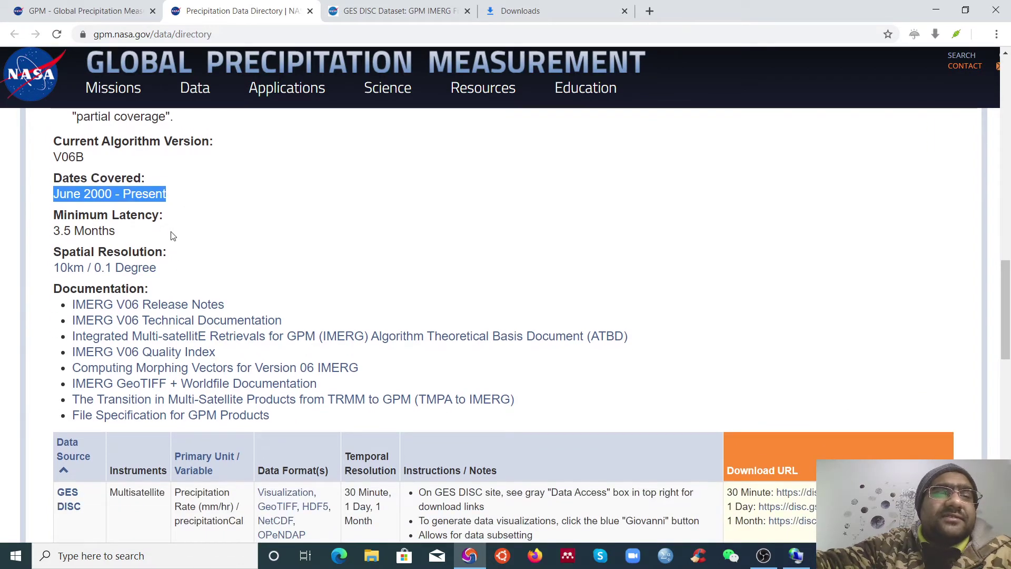
pyautogui.scroll(-3, 273, 242)
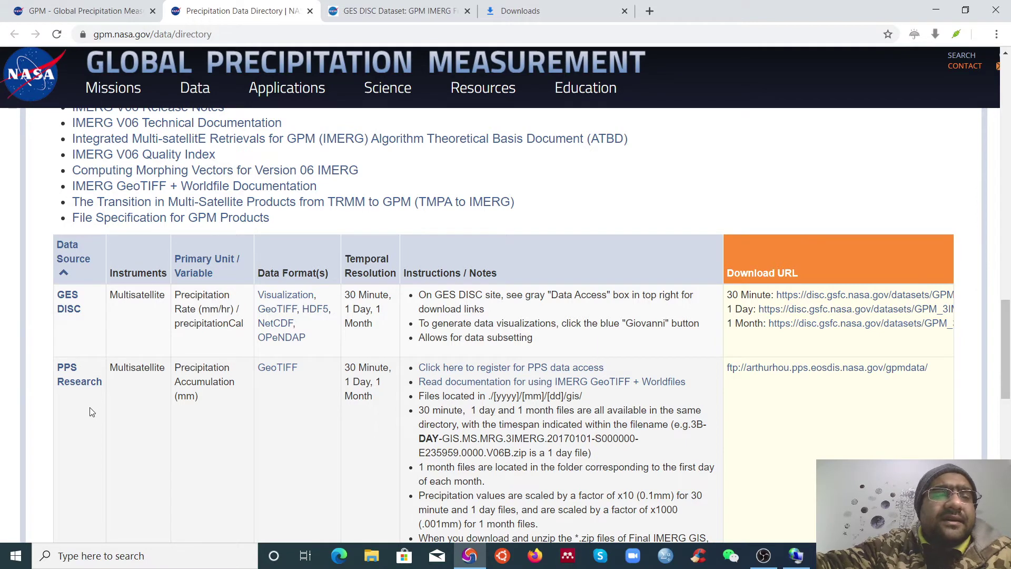
# Examine the temporal resolutions and download URLs of the GES DISC source in the IMERG Final Run table
pyautogui.scroll(-2, 90, 412)
pyautogui.scroll(1, 211, 395)
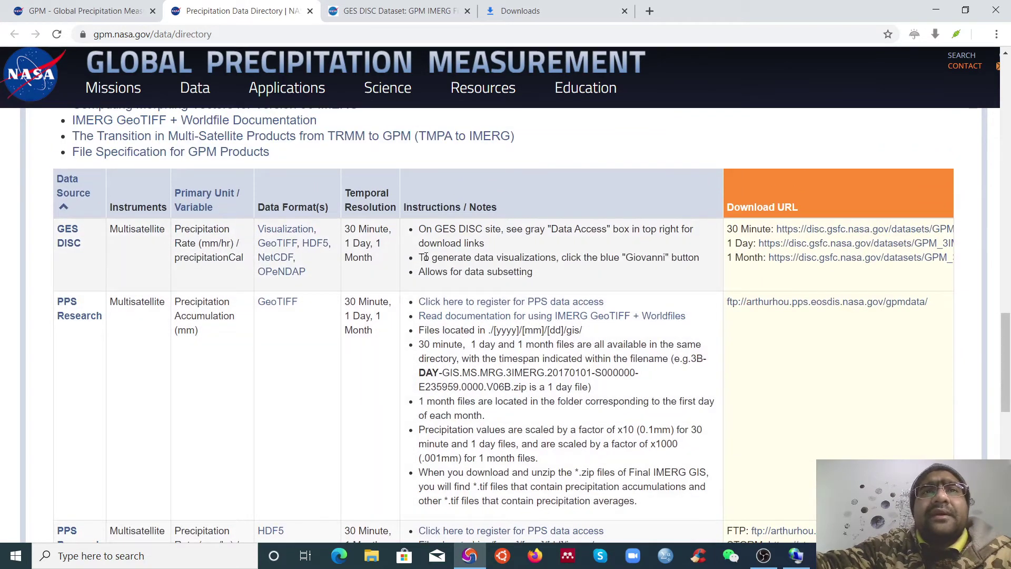
pyautogui.scroll(1, 426, 257)
pyautogui.moveTo(345, 294); pyautogui.dragTo(393, 324)
pyautogui.click(396, 311)
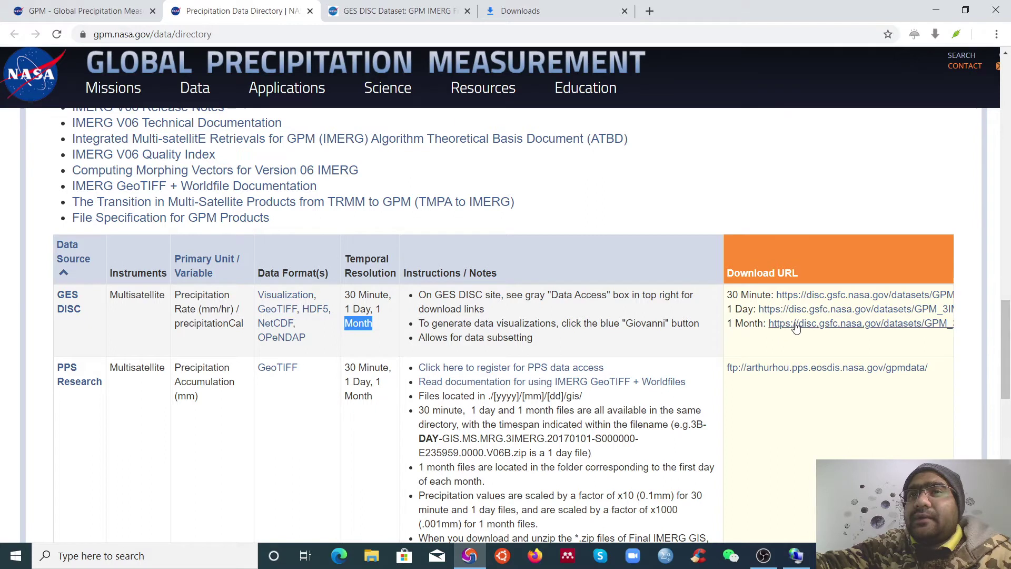
pyautogui.moveTo(727, 324); pyautogui.dragTo(760, 324)
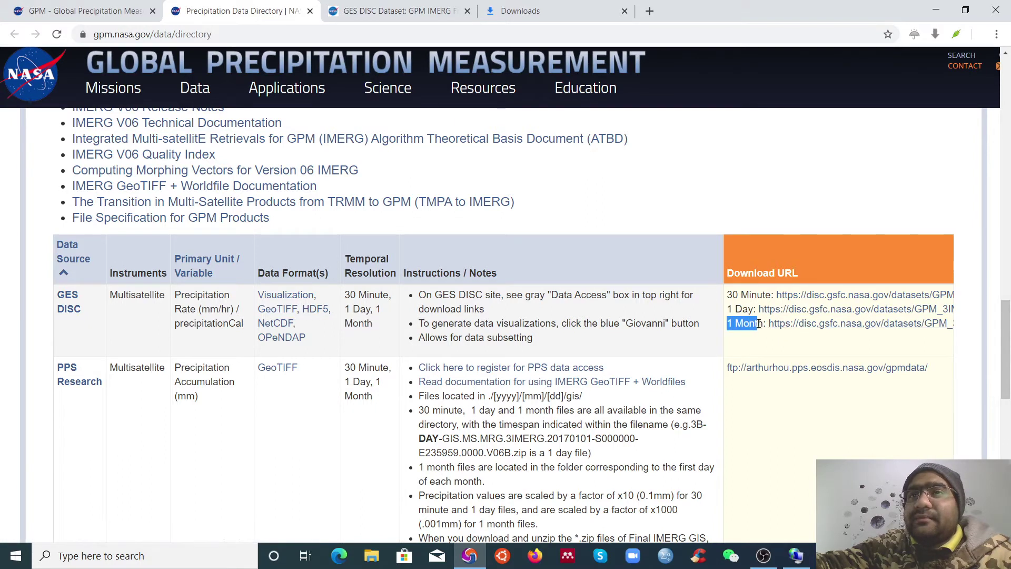
# Open the 30 Minute GES DISC download link of IMERG Final Run in a new browser tab and view it
pyautogui.rightClick(819, 296)
pyautogui.click(833, 301)
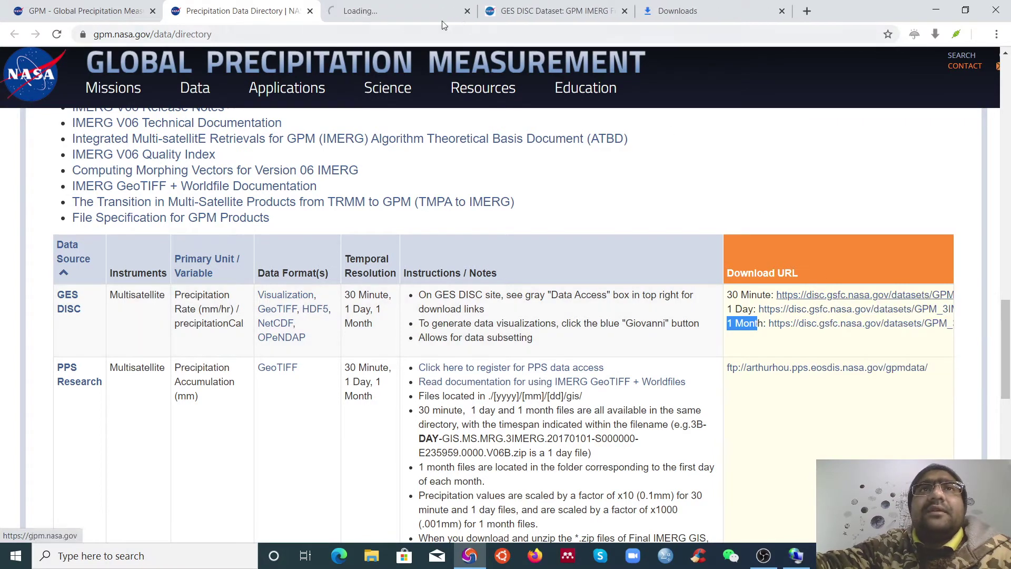
pyautogui.click(392, 5)
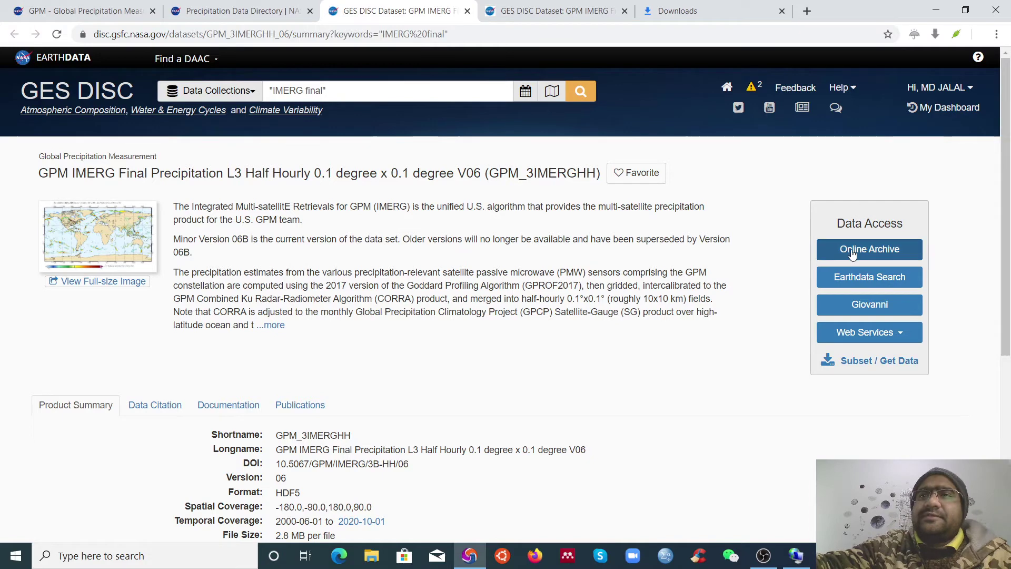
# Check the file format in the dataset's product summary
pyautogui.scroll(-2, 719, 327)
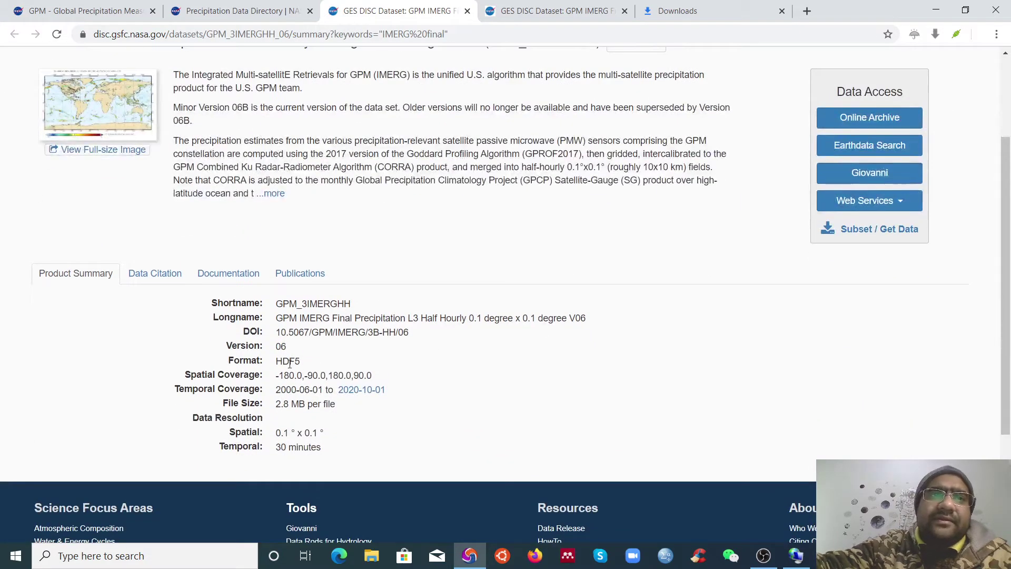
pyautogui.moveTo(276, 363); pyautogui.dragTo(305, 365)
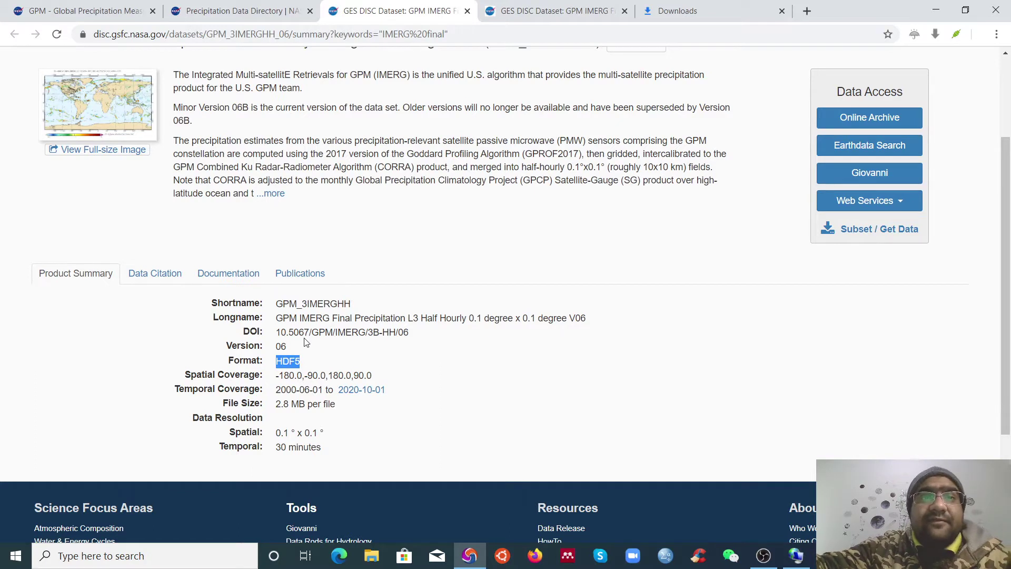
pyautogui.click(307, 361)
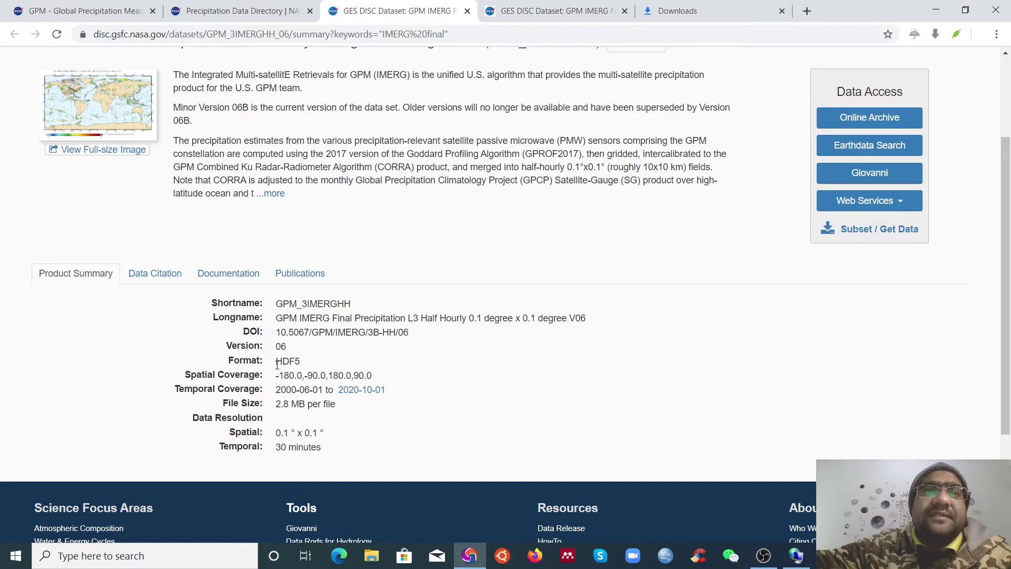
pyautogui.moveTo(276, 361); pyautogui.dragTo(314, 366)
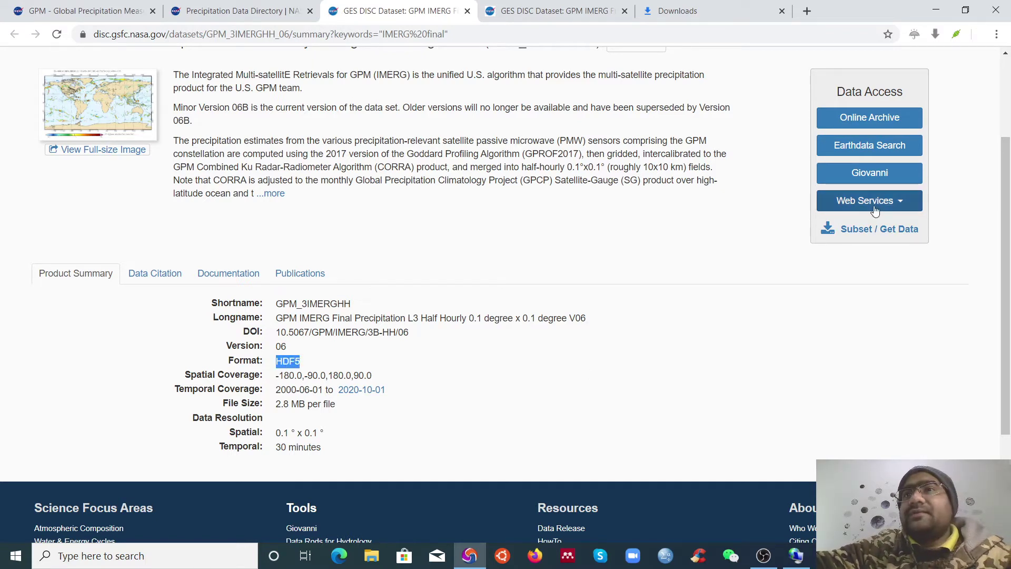
# Open the dataset's Subset / Get Data options and set the download method to Get File Subsets using the GES DISC Subsetter
pyautogui.rightClick(846, 225)
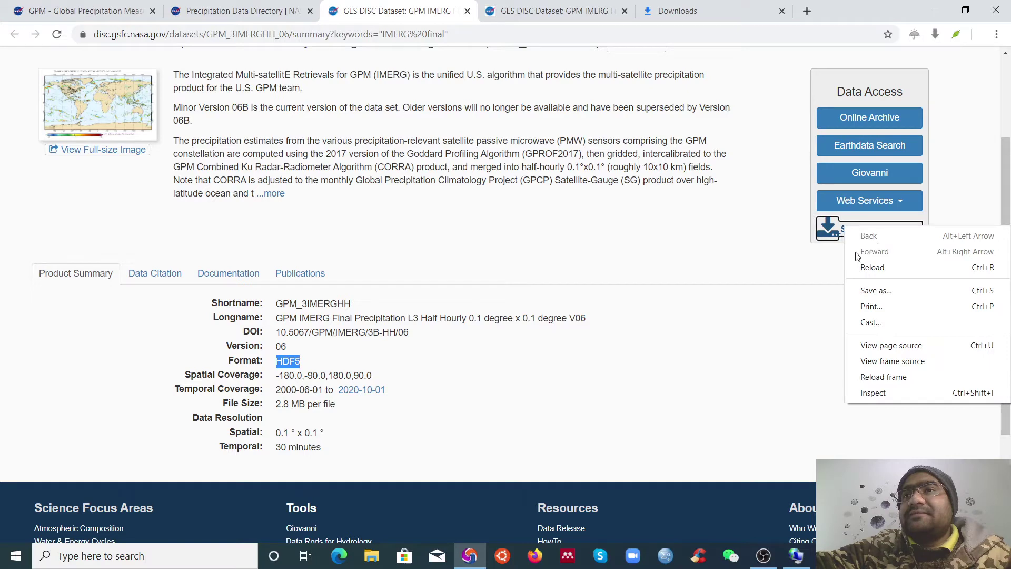
pyautogui.click(843, 231)
pyautogui.click(864, 229)
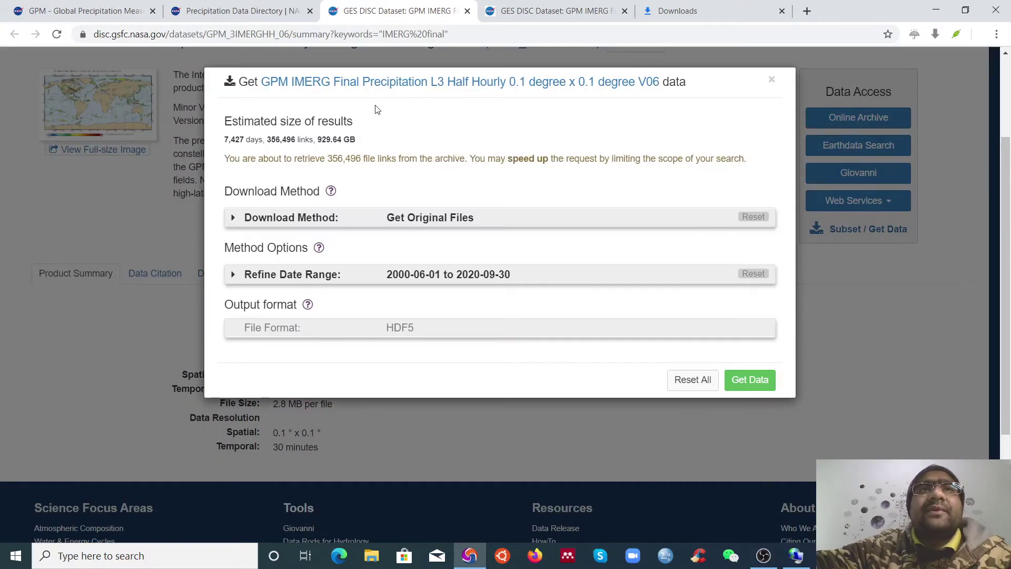
pyautogui.click(400, 218)
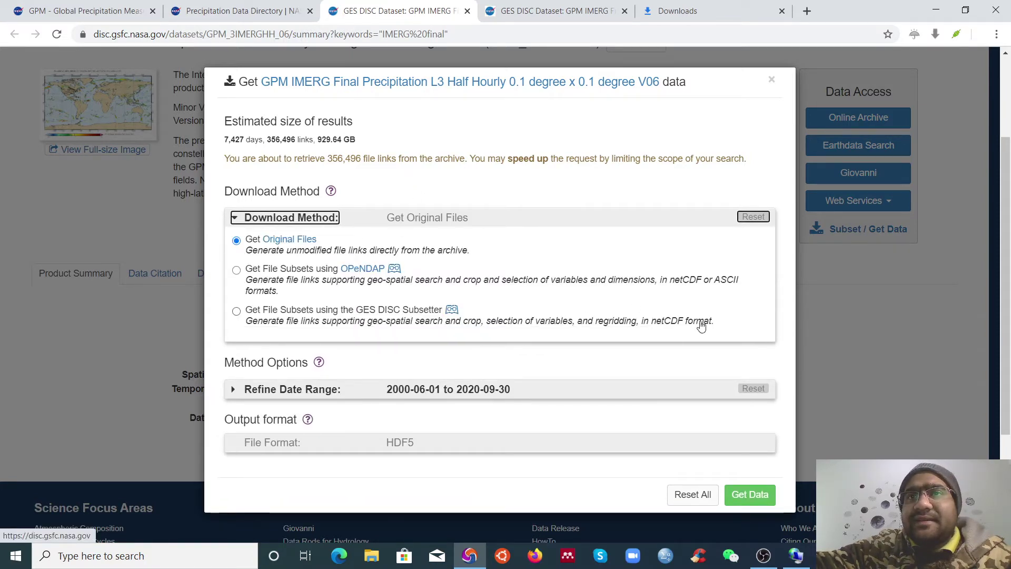
pyautogui.click(236, 312)
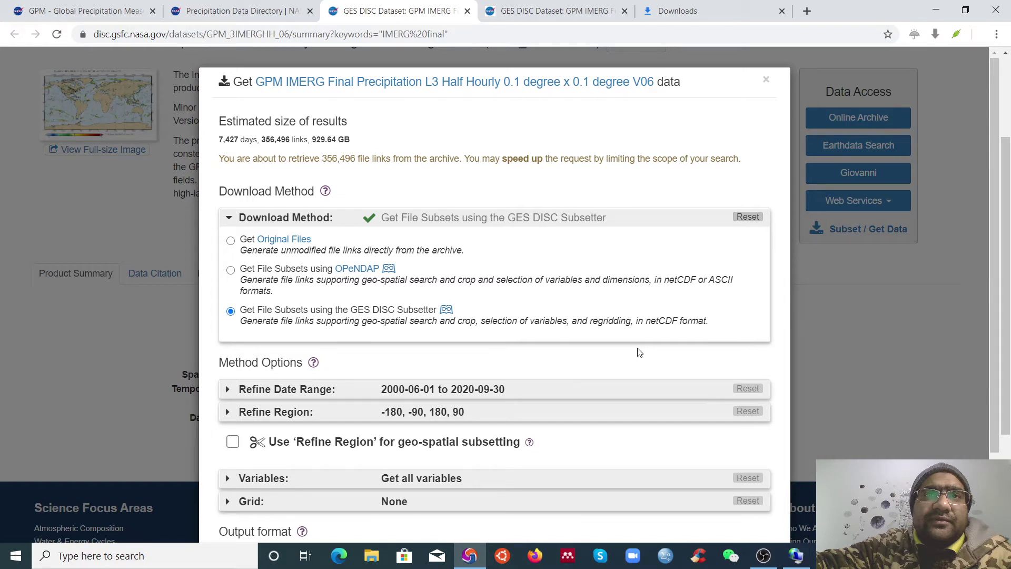
# Refine the date range so that its end date is 2000-06-01
pyautogui.scroll(-2, 520, 366)
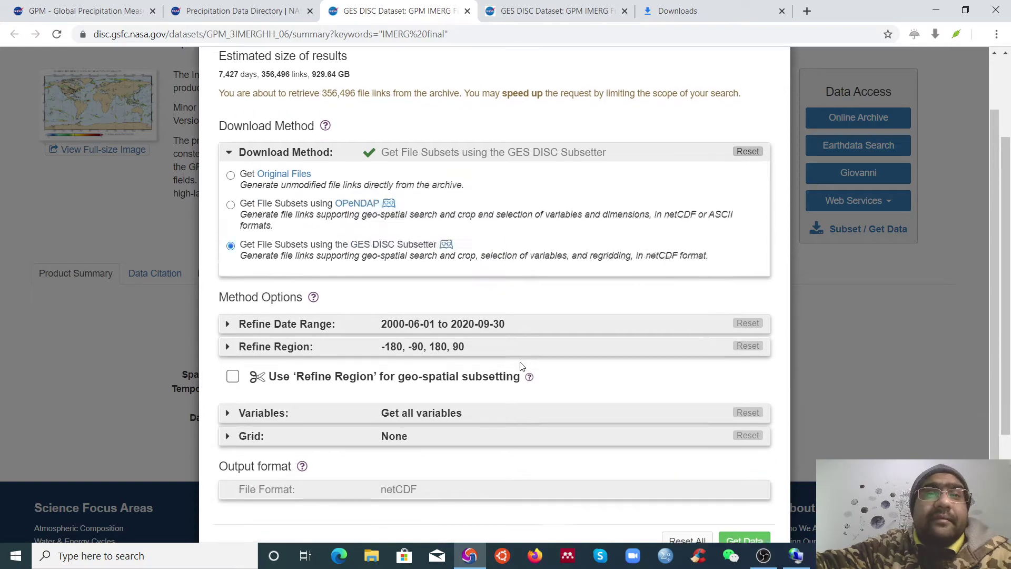
pyautogui.click(388, 292)
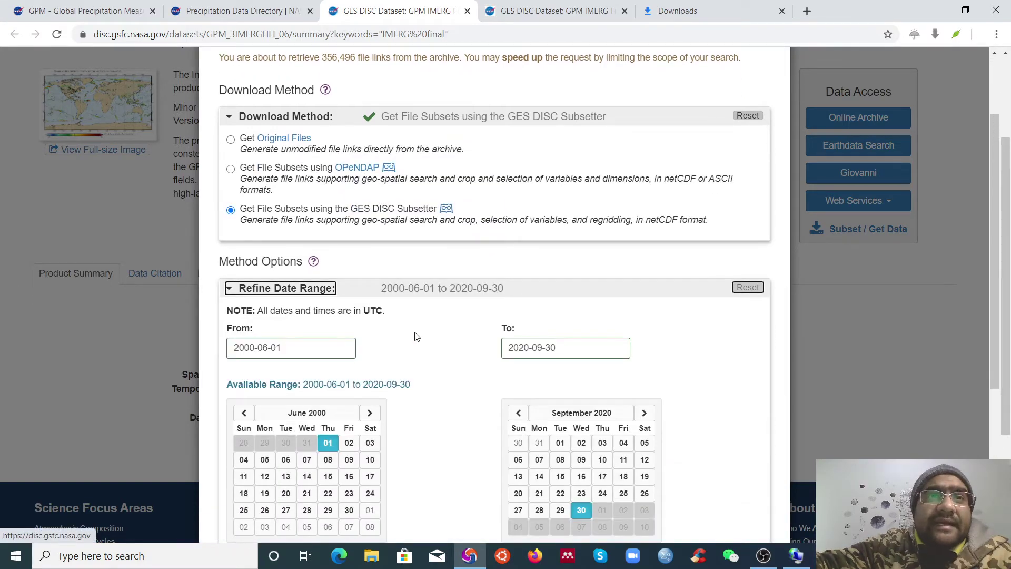
pyautogui.scroll(-2, 416, 334)
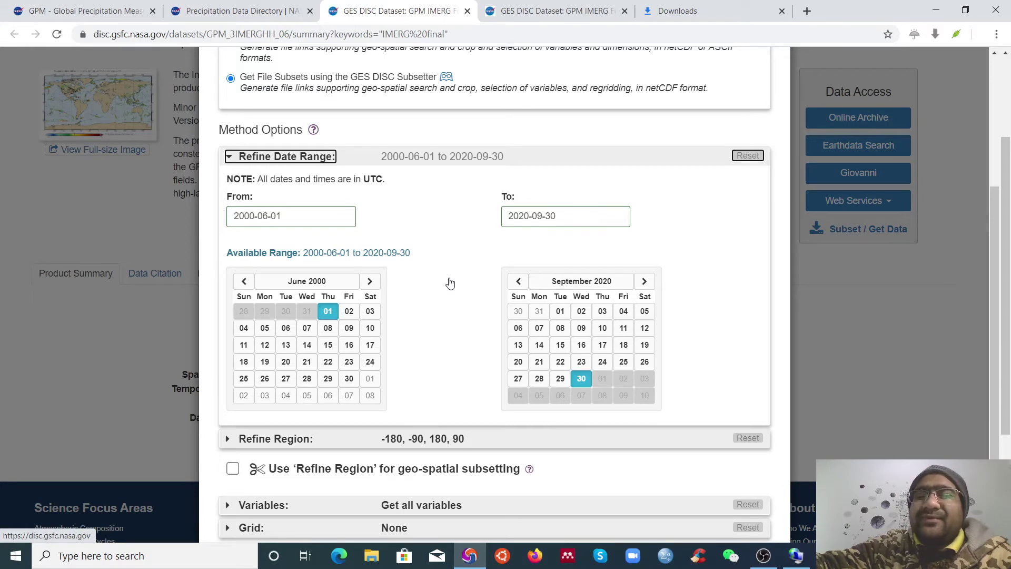
pyautogui.click(530, 216)
pyautogui.moveTo(529, 216); pyautogui.dragTo(519, 216)
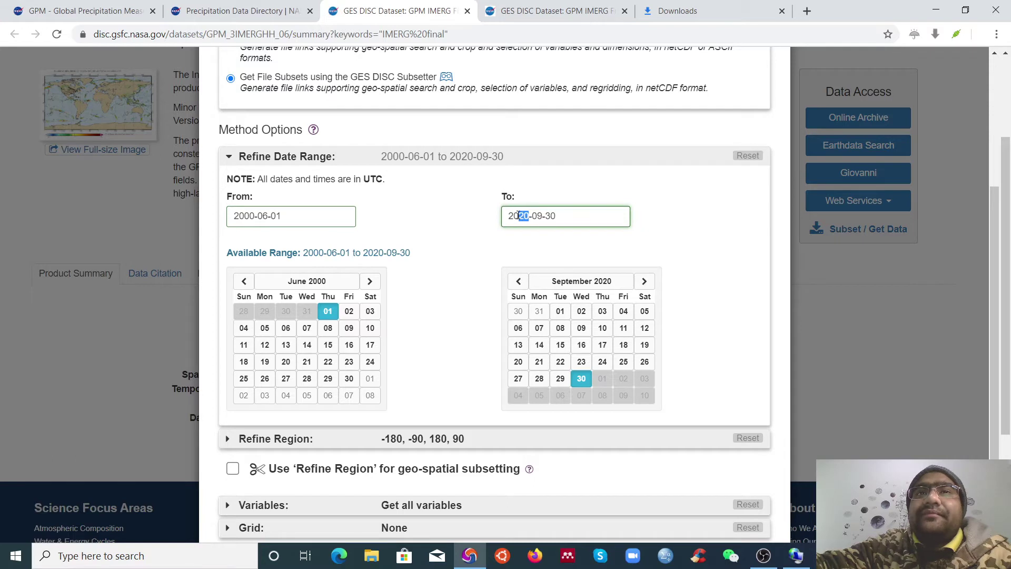
pyautogui.write('00')
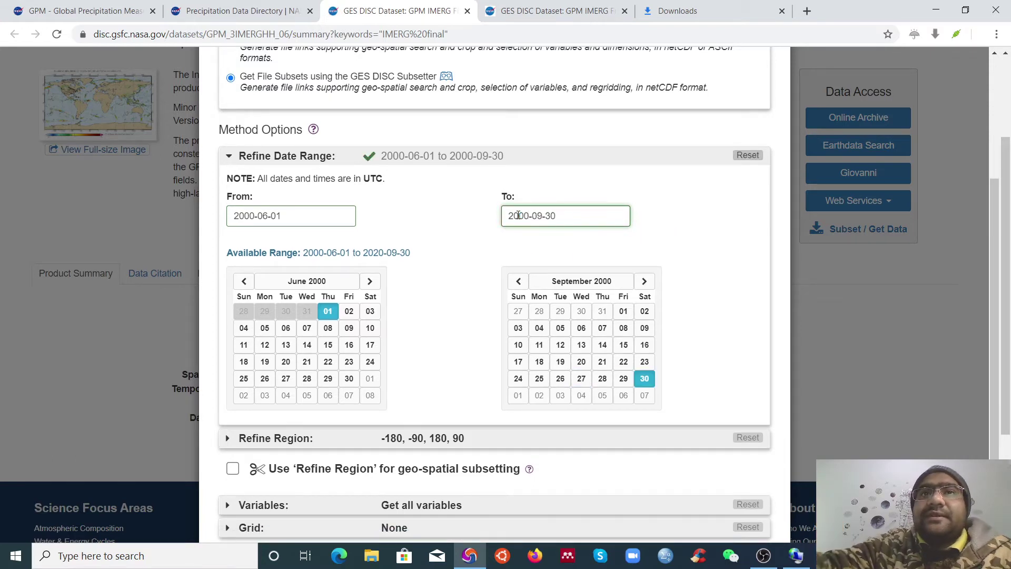
pyautogui.moveTo(542, 217); pyautogui.dragTo(538, 219)
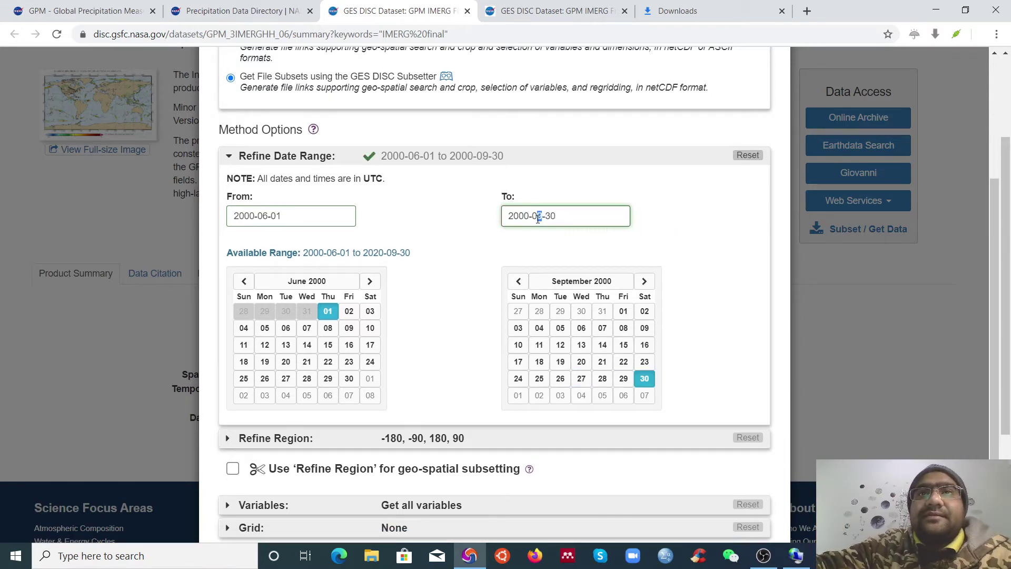
pyautogui.write('6')
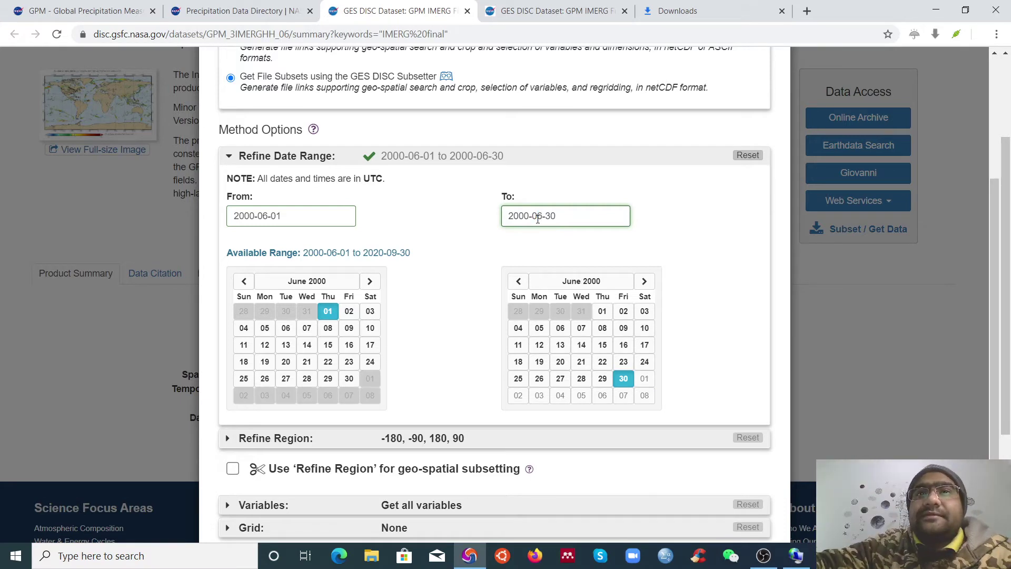
pyautogui.moveTo(556, 215); pyautogui.dragTo(546, 216)
pyautogui.write('01')
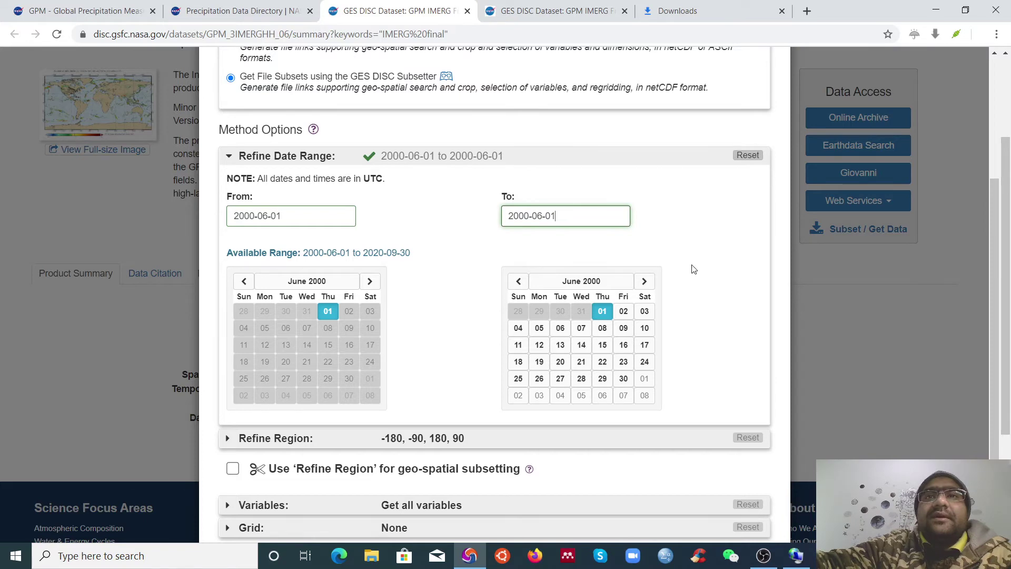
# Open the Refine Region options and examine the order of the longitude and latitude bounds against the map
pyautogui.click(467, 440)
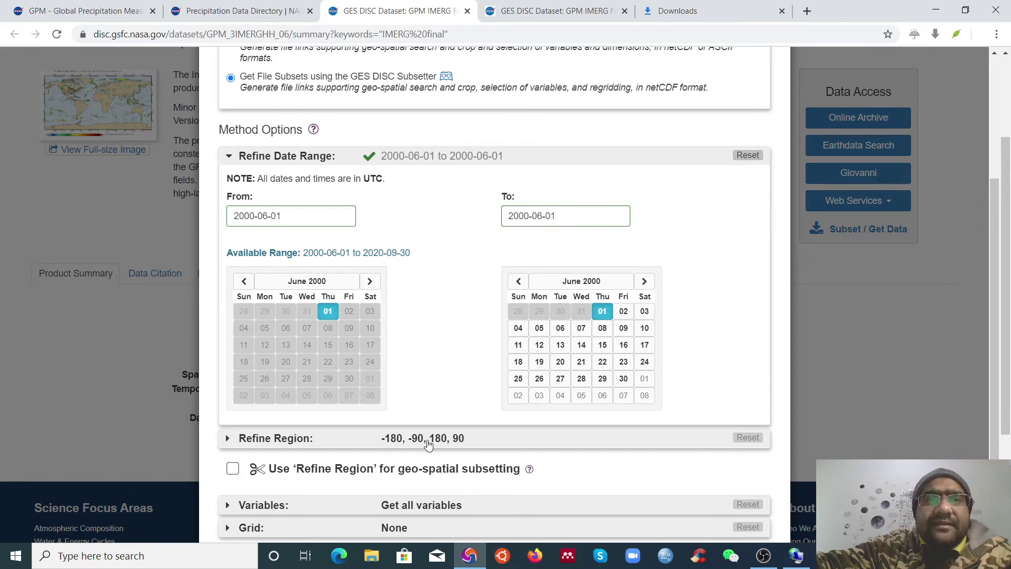
pyautogui.click(459, 439)
pyautogui.scroll(-3, 463, 433)
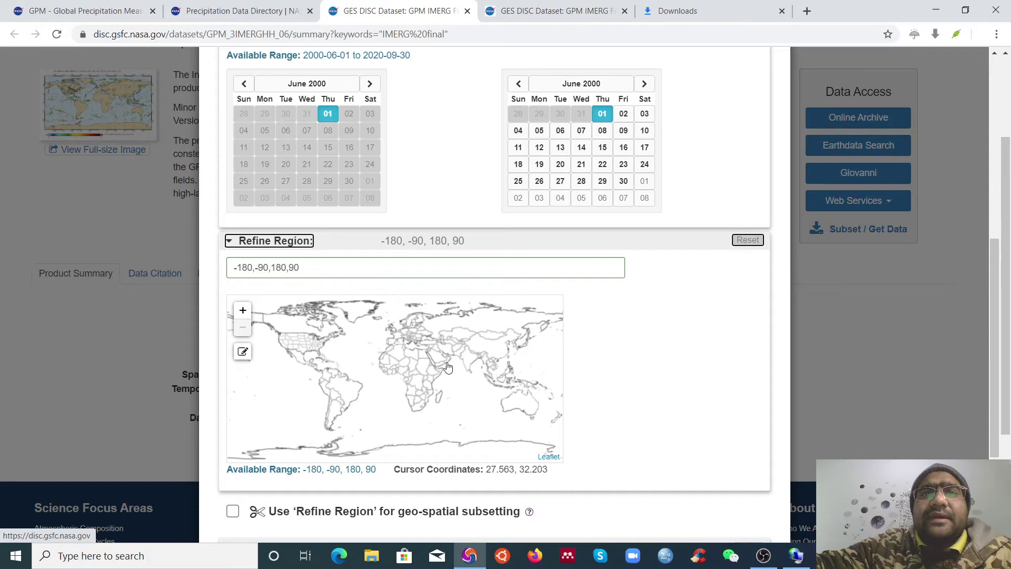
pyautogui.moveTo(233, 269); pyautogui.dragTo(249, 267)
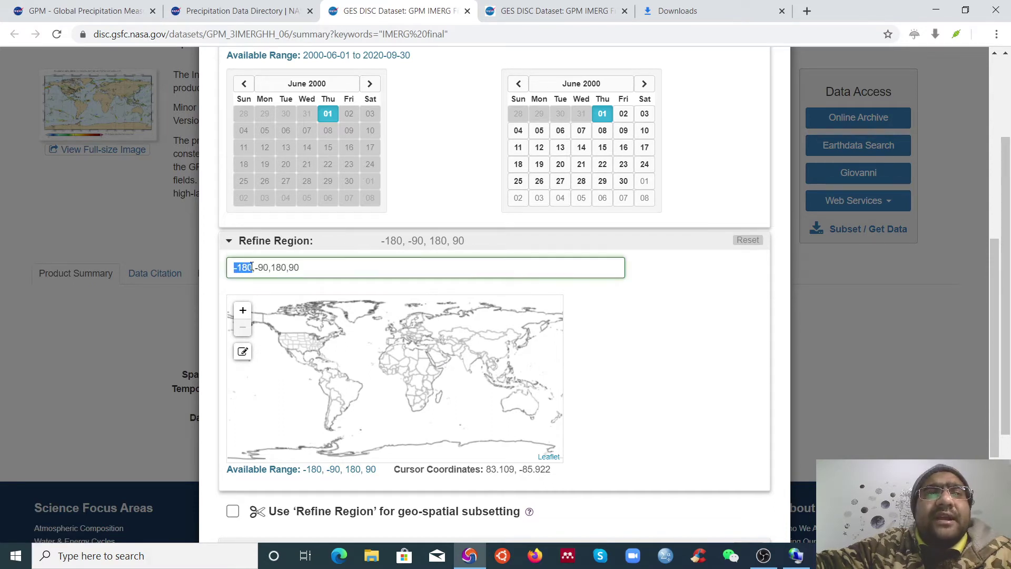
pyautogui.moveTo(271, 268); pyautogui.dragTo(285, 269)
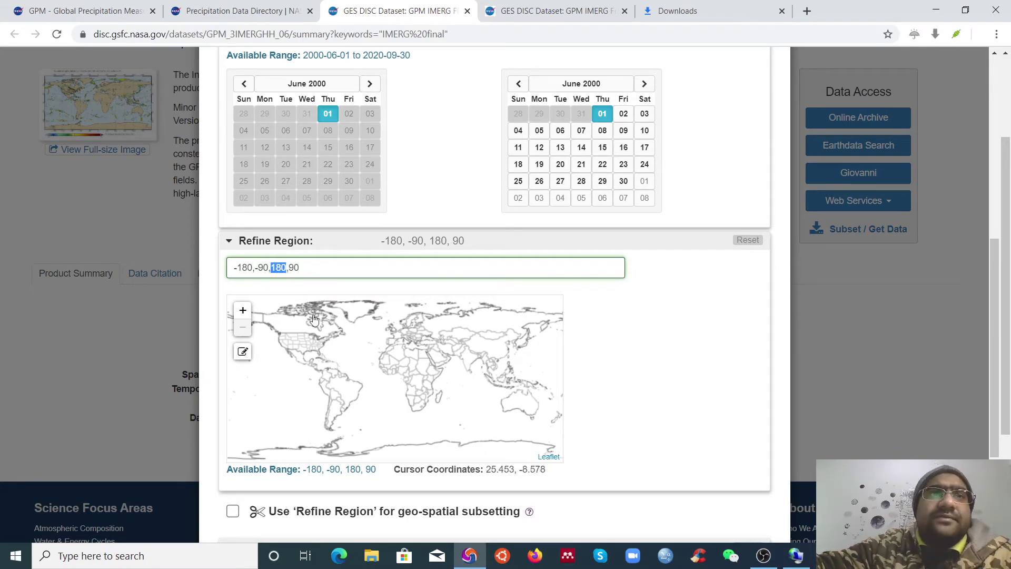
pyautogui.moveTo(255, 269); pyautogui.dragTo(263, 267)
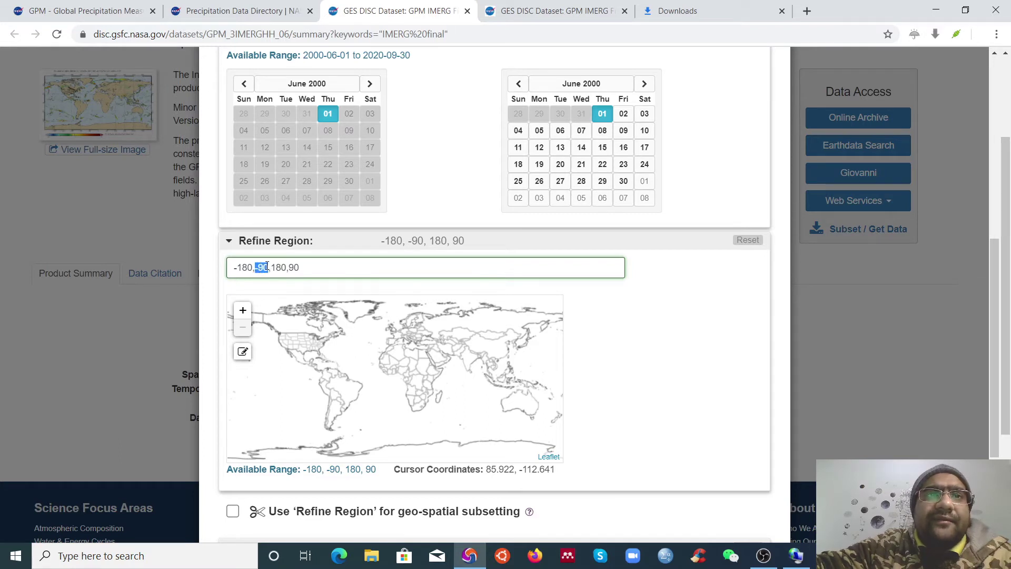
pyautogui.moveTo(289, 268); pyautogui.dragTo(300, 268)
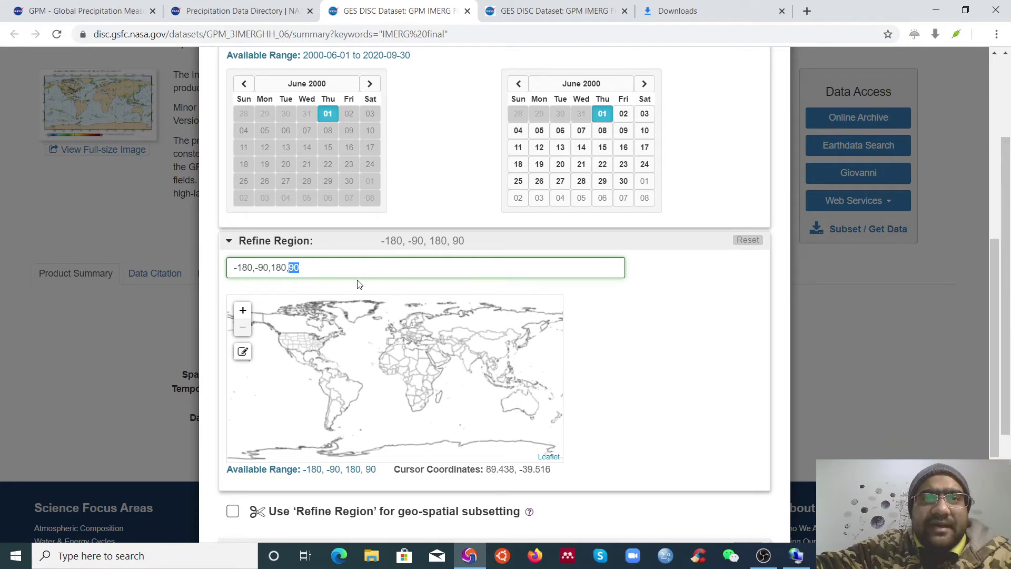
pyautogui.click(241, 269)
pyautogui.moveTo(241, 269); pyautogui.dragTo(250, 270)
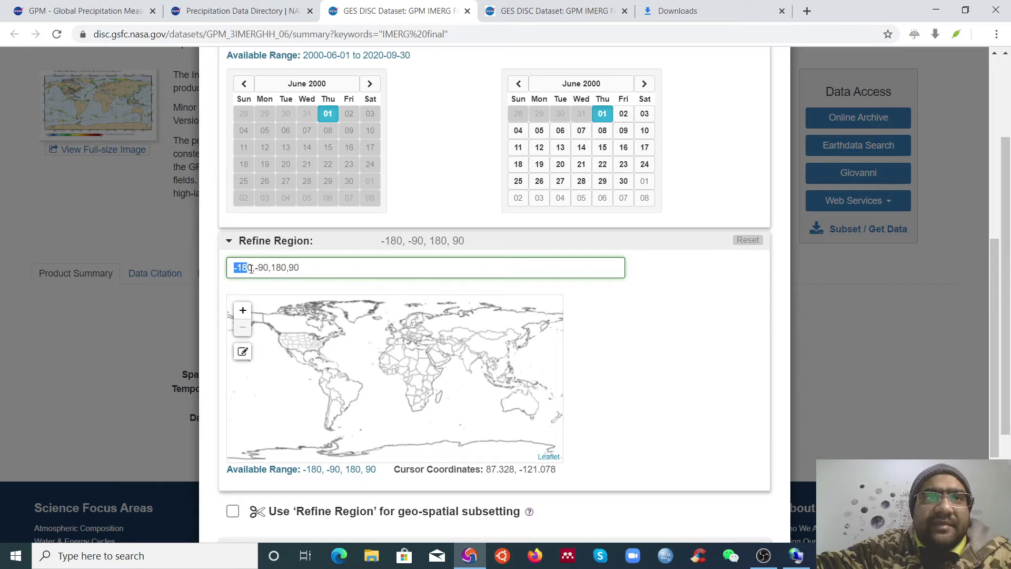
pyautogui.click(274, 267)
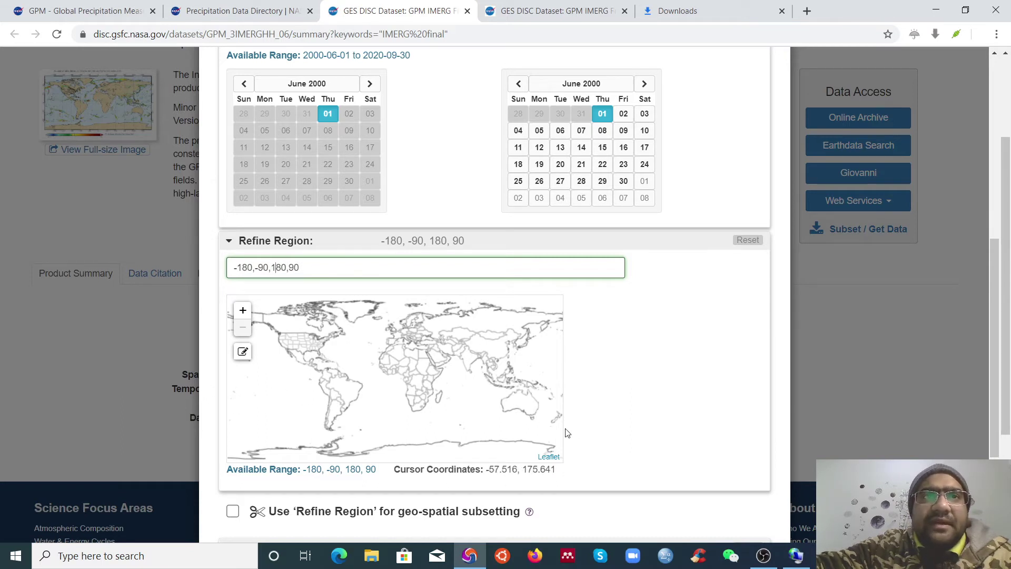
pyautogui.moveTo(255, 267); pyautogui.dragTo(263, 267)
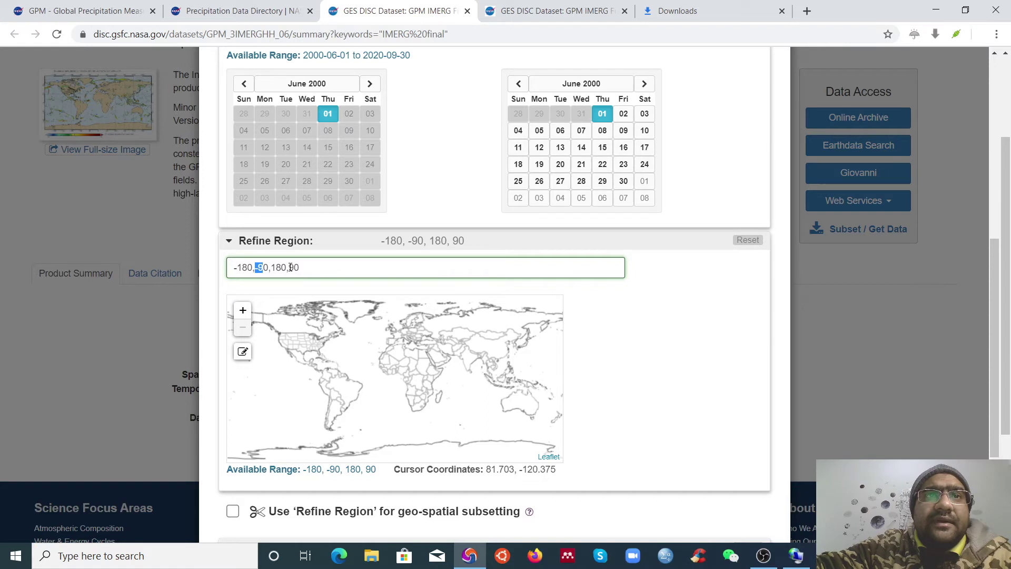
pyautogui.moveTo(289, 268); pyautogui.dragTo(299, 267)
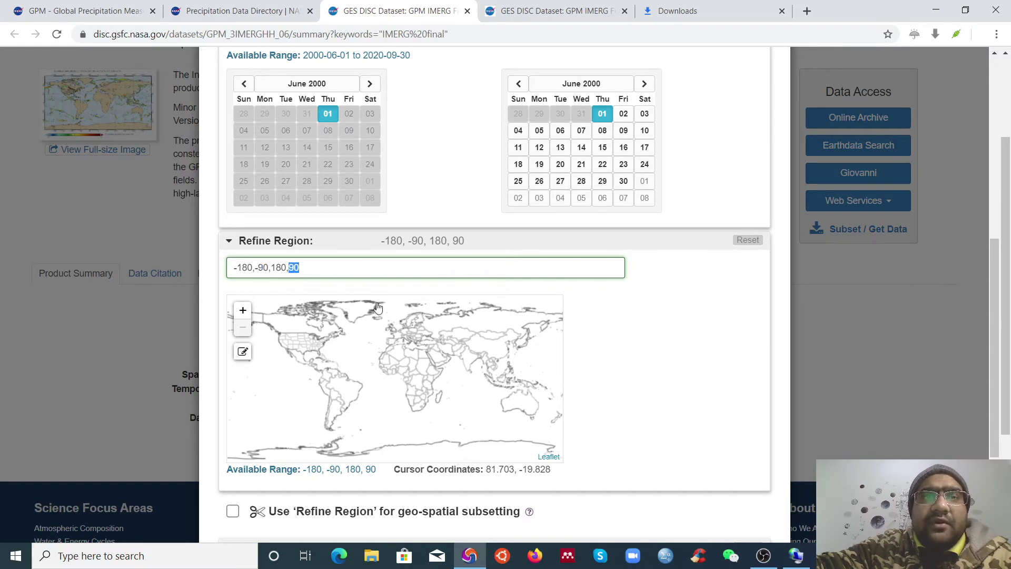
pyautogui.click(320, 269)
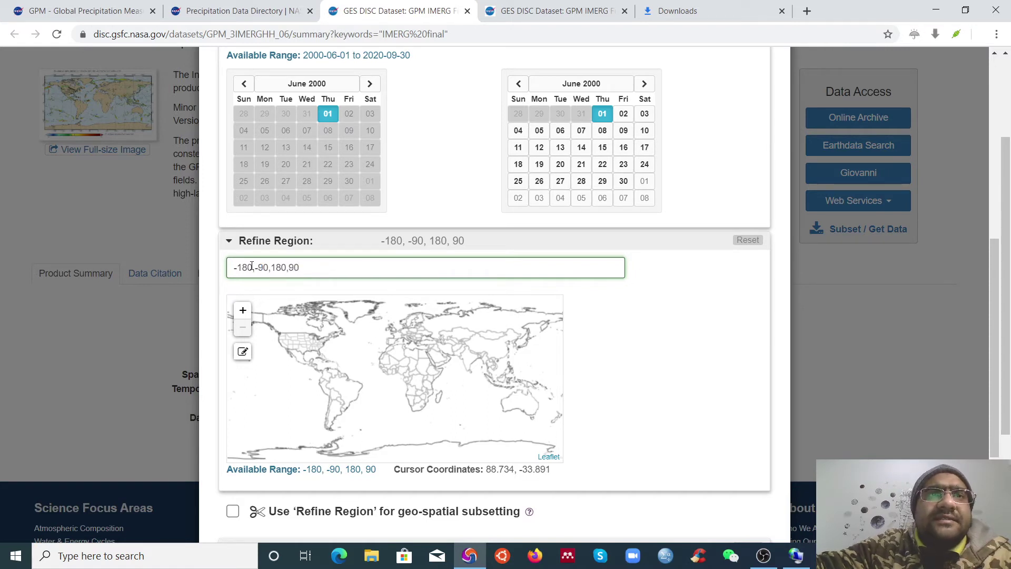
# Set the region's bounding coordinates to 10,10,15,15
pyautogui.moveTo(249, 267); pyautogui.dragTo(238, 268)
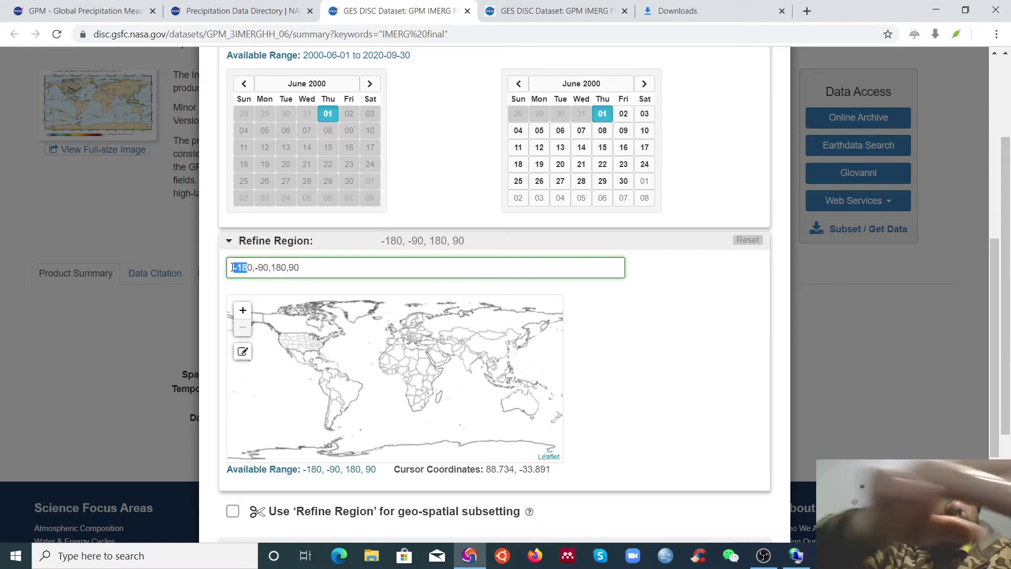
pyautogui.write('1')
pyautogui.moveTo(270, 266); pyautogui.dragTo(273, 266)
pyautogui.press('BackSpace')
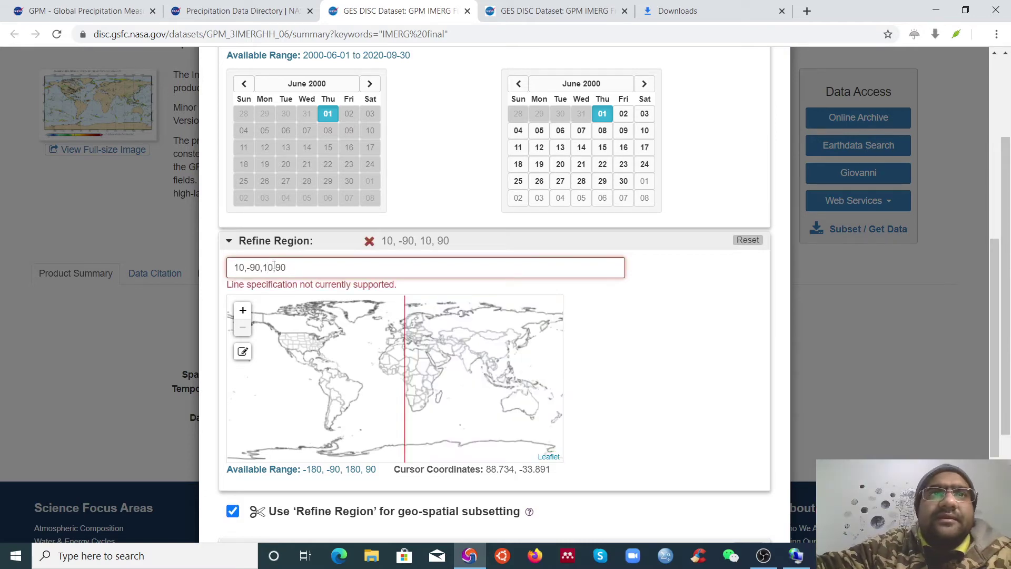
pyautogui.press('Delete')
pyautogui.write('5')
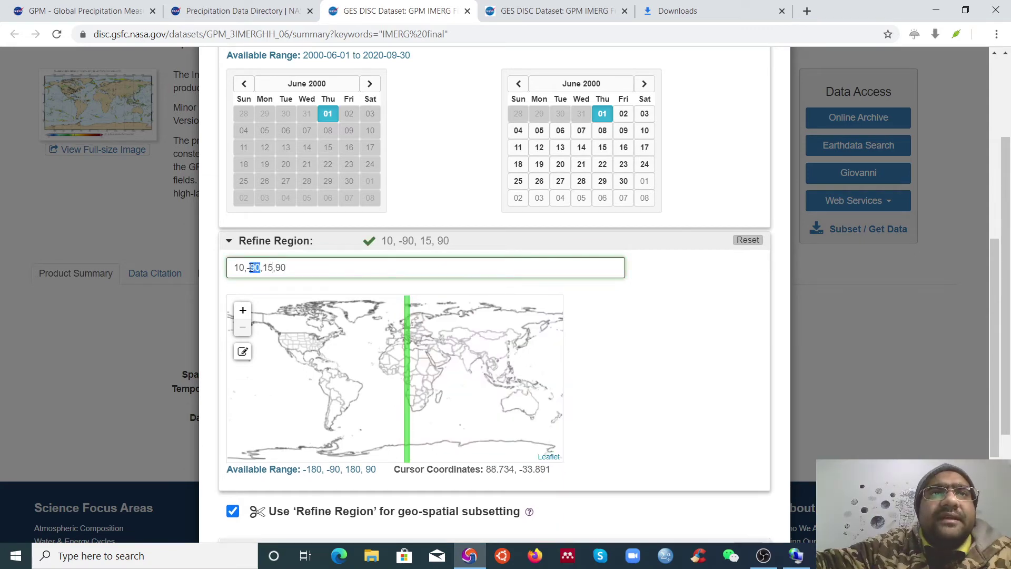
pyautogui.write('10')
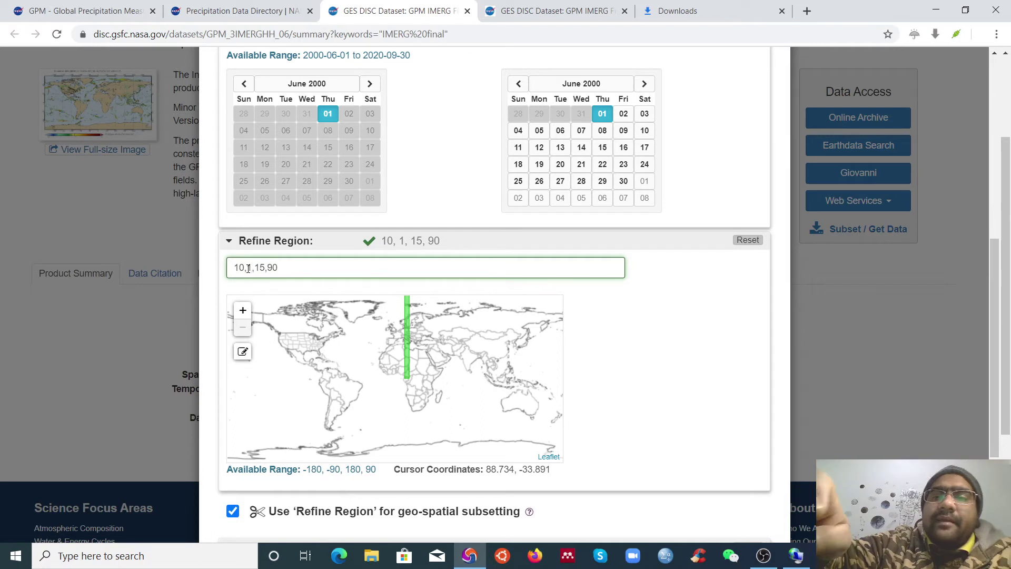
pyautogui.moveTo(285, 267); pyautogui.dragTo(273, 270)
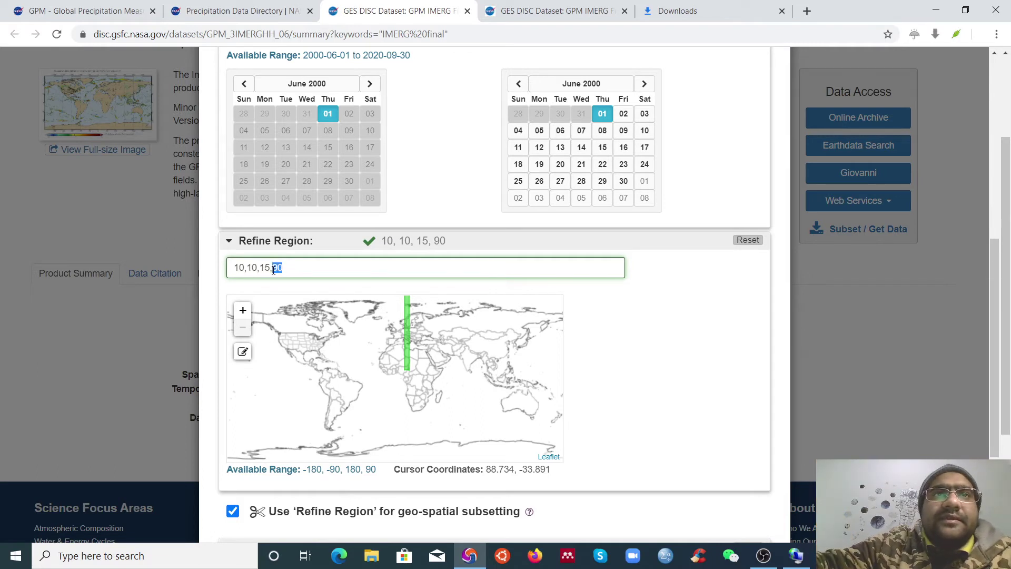
pyautogui.write('15')
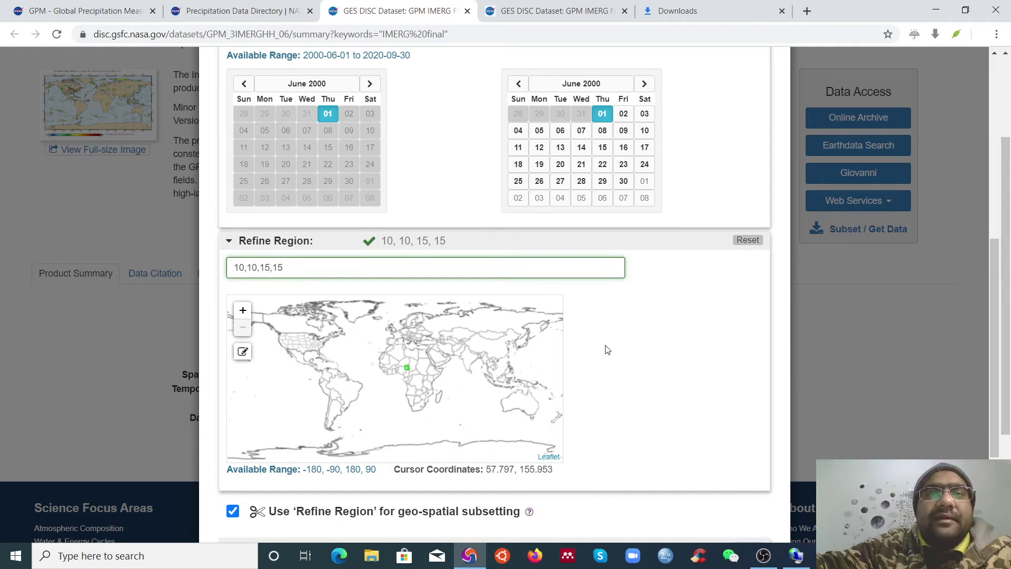
# Limit the subset's variables to precipitationCal, the combined microwave-IR estimate with post-processing gauge calibration
pyautogui.scroll(-3, 605, 346)
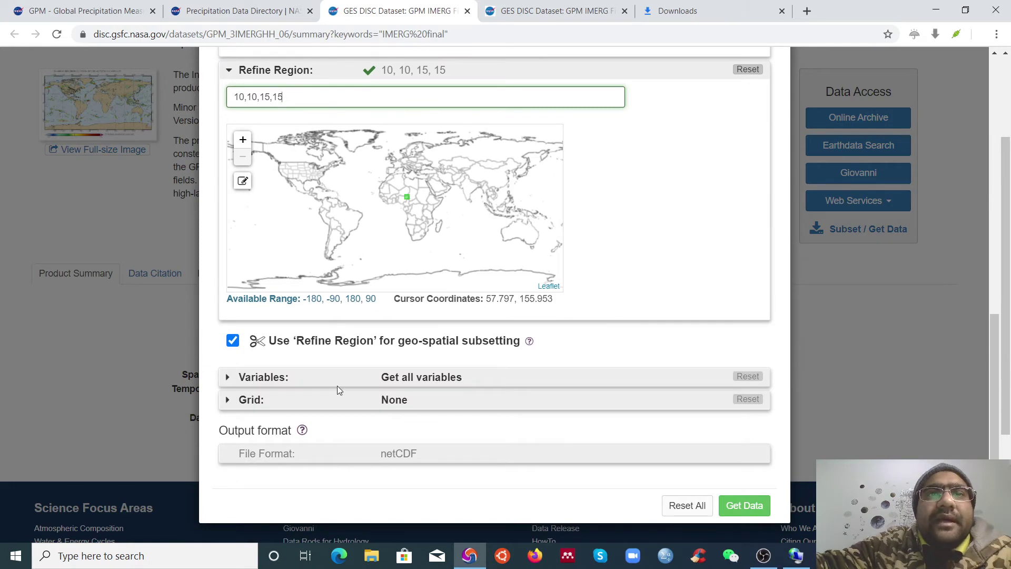
pyautogui.click(386, 381)
pyautogui.scroll(-2, 324, 413)
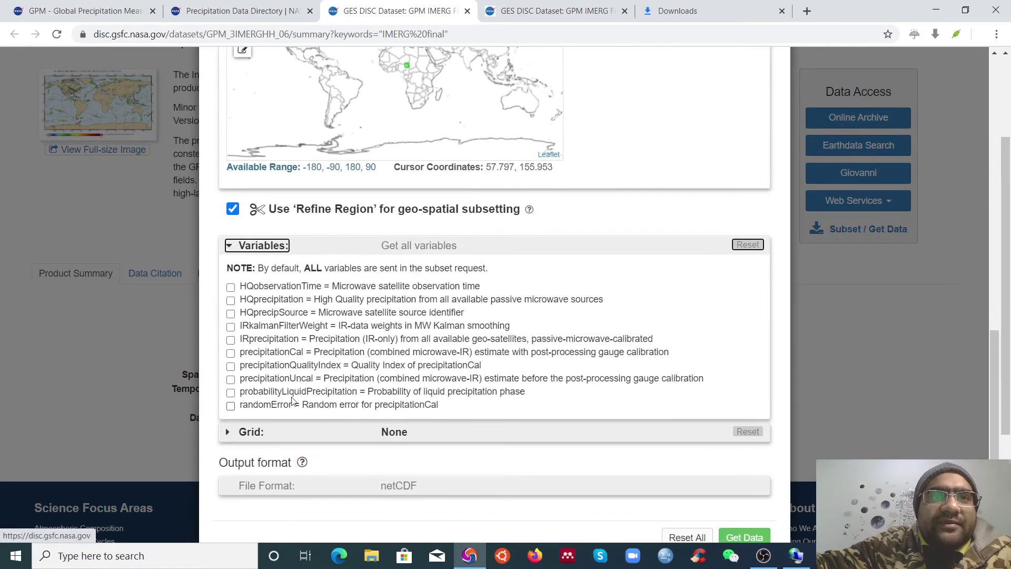
pyautogui.click(231, 353)
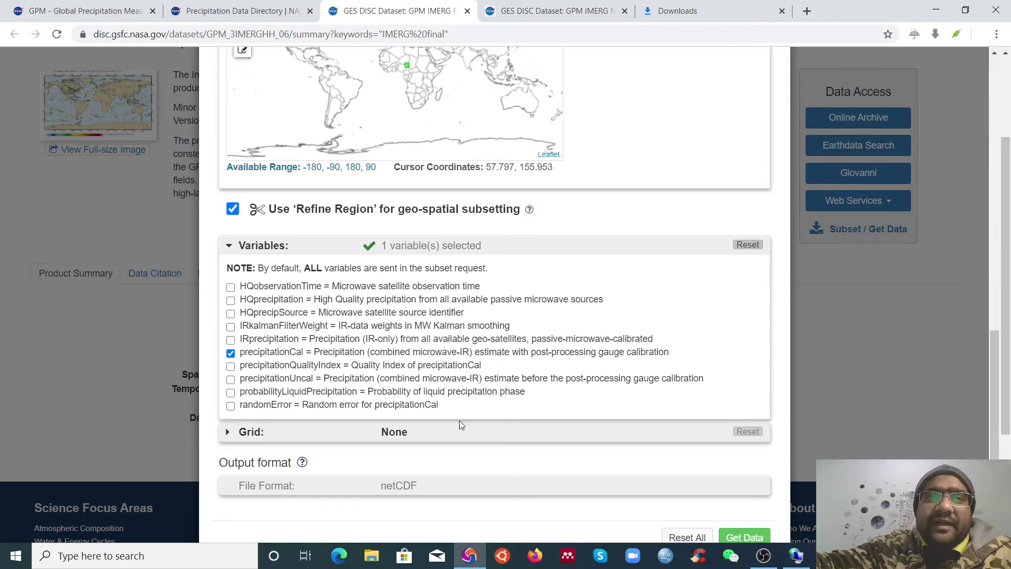
# Generate the data file links for the configured subset and download the links list
pyautogui.scroll(-1, 460, 420)
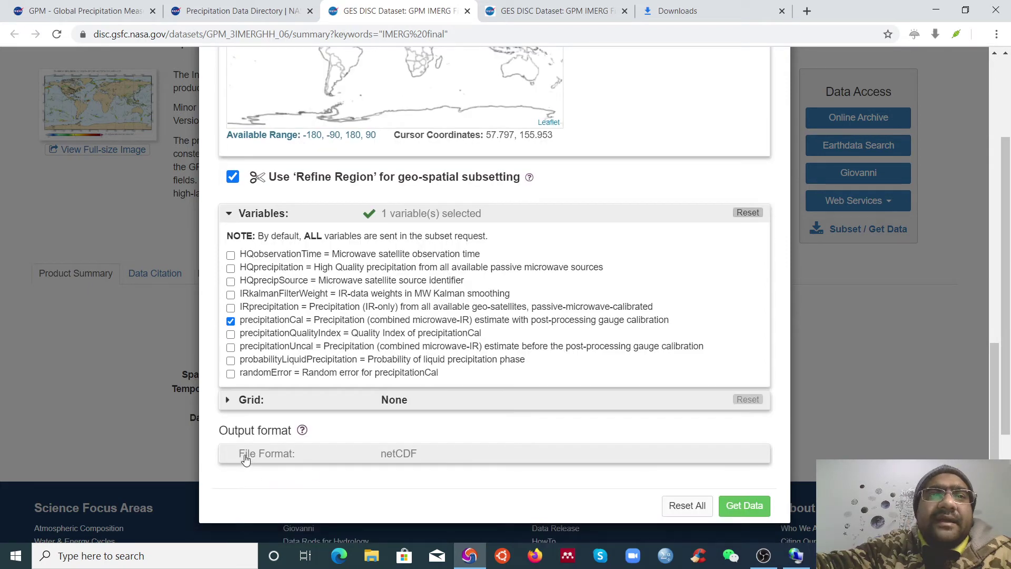
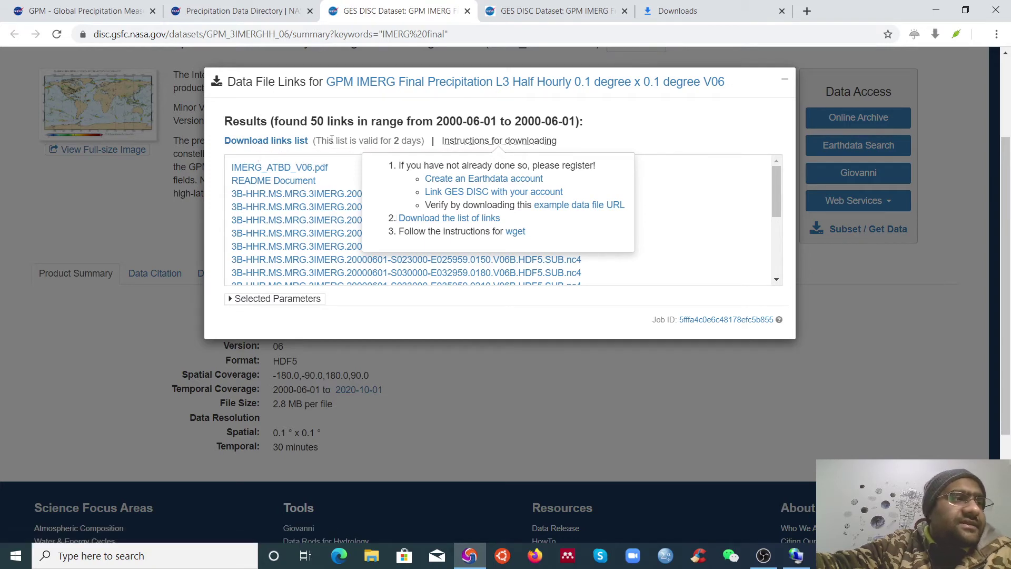
pyautogui.click(259, 141)
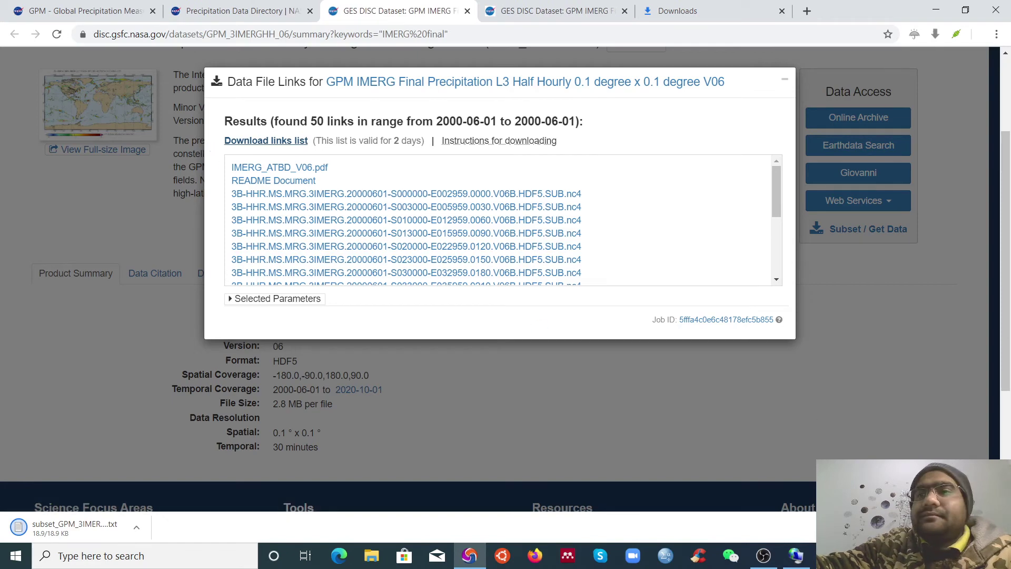
# Locate the newly downloaded links list subset_GPM_3IMERGHH_06_20210114_015637.txt in its folder and open it in Notepad
pyautogui.hotkey('ctrl', 'j')
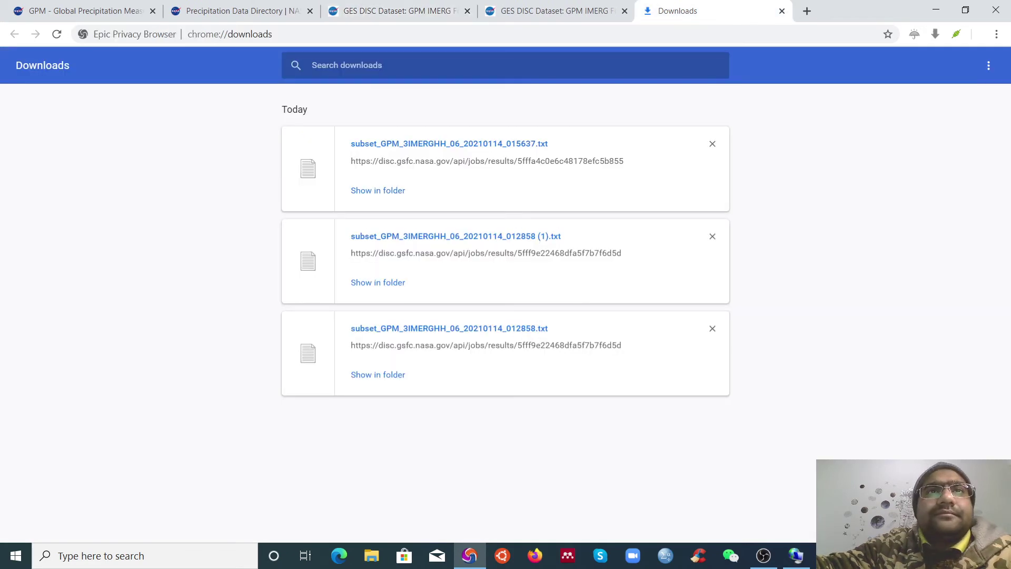
pyautogui.click(355, 376)
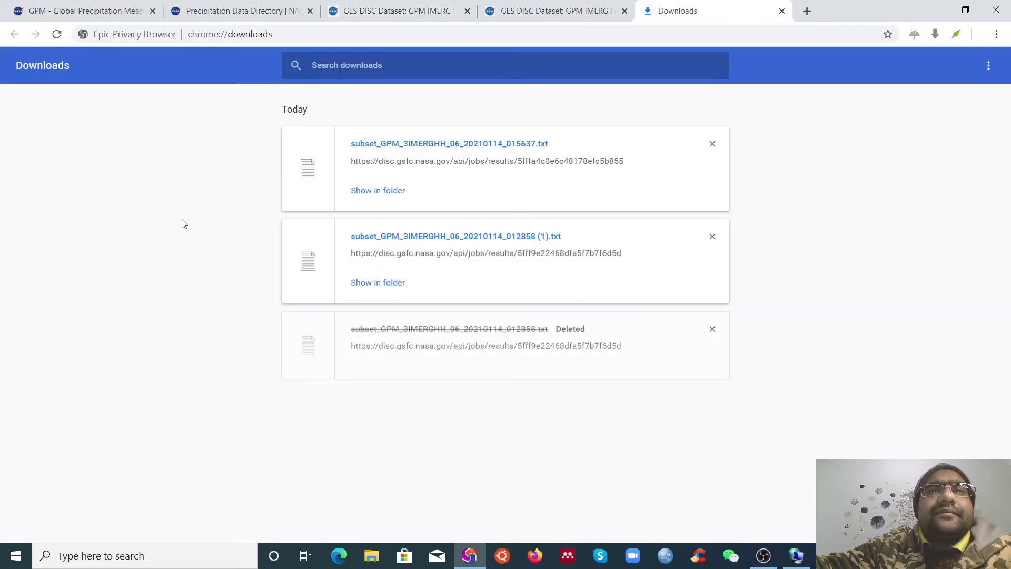
pyautogui.click(394, 191)
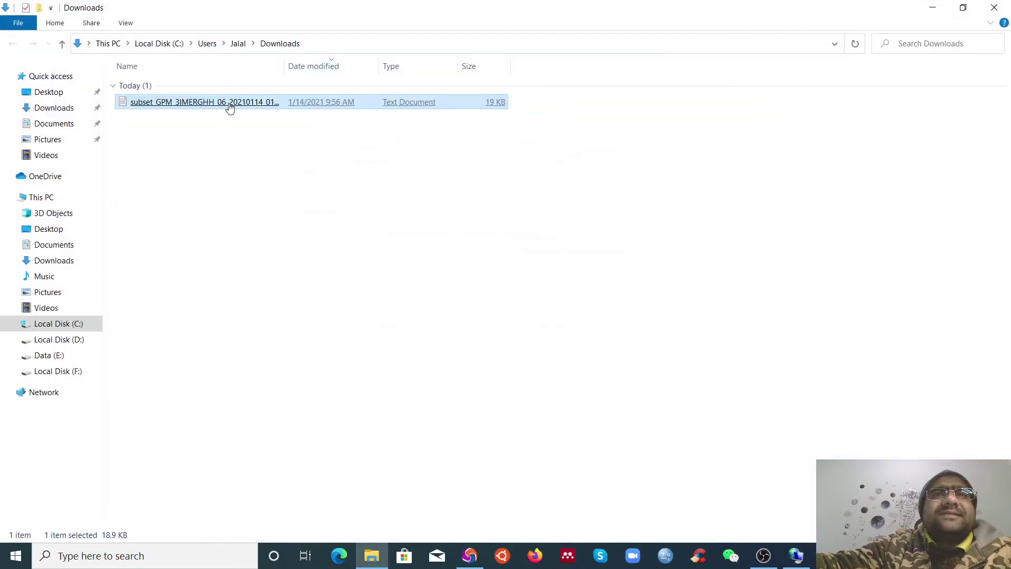
pyautogui.doubleClick(230, 107)
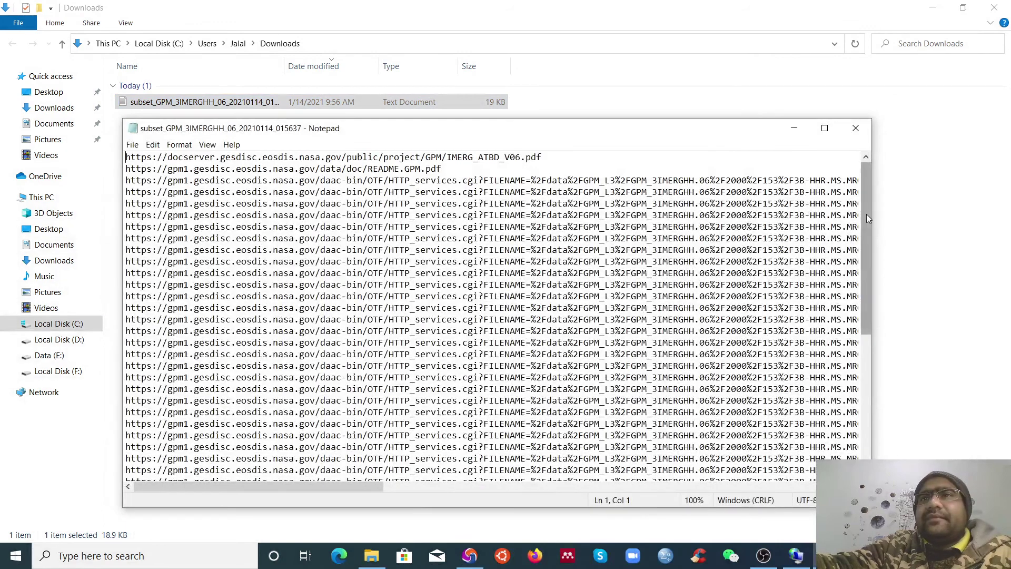
# Close the links list in Notepad and check the default save directory for the General category in Internet Download Manager's options
pyautogui.moveTo(868, 217)
pyautogui.mouseDown()
pyautogui.moveTo(867, 369)
pyautogui.moveTo(864, 230)
pyautogui.mouseUp()
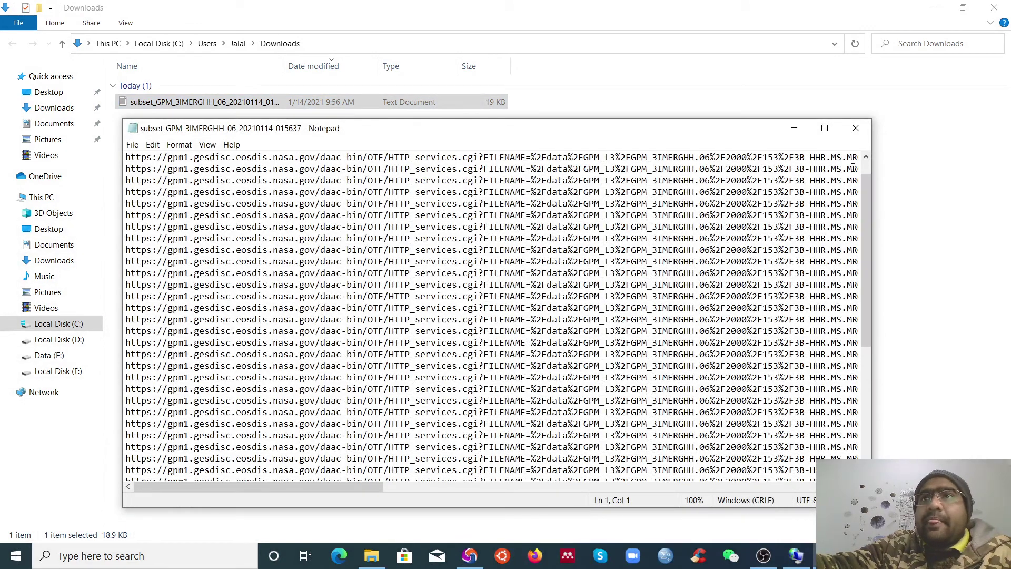
pyautogui.click(856, 128)
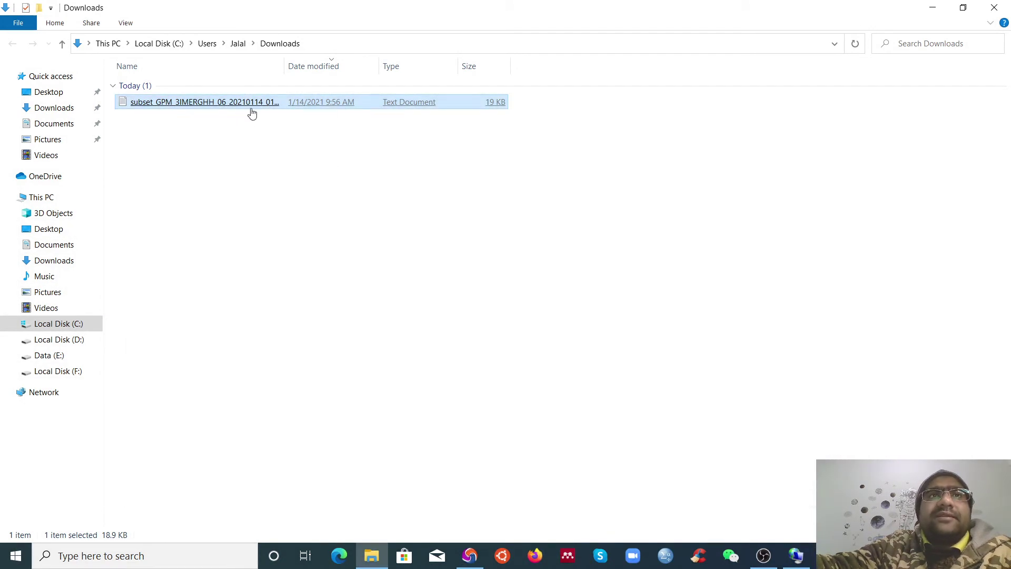
pyautogui.click(796, 556)
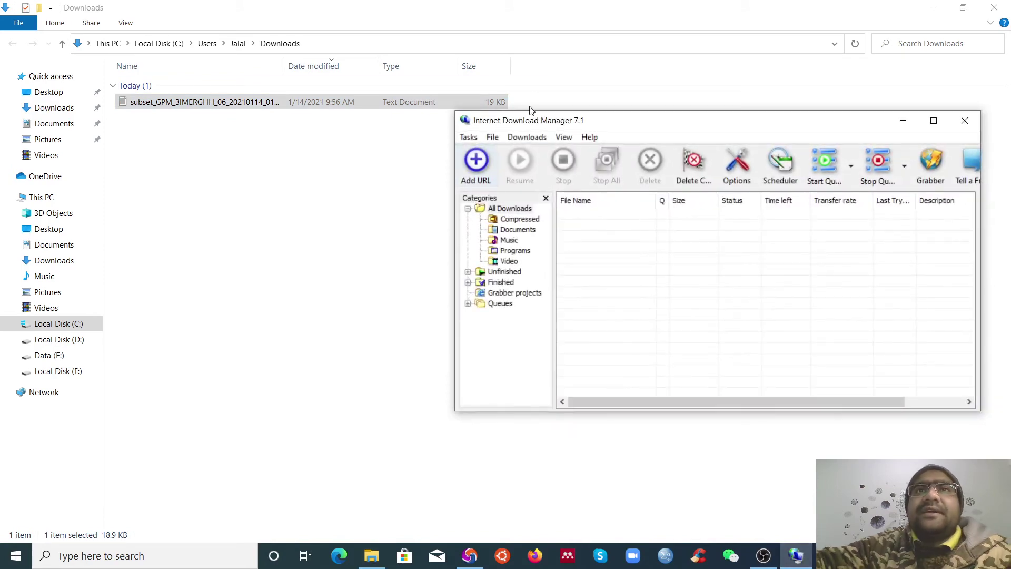
pyautogui.click(521, 138)
pyautogui.click(540, 270)
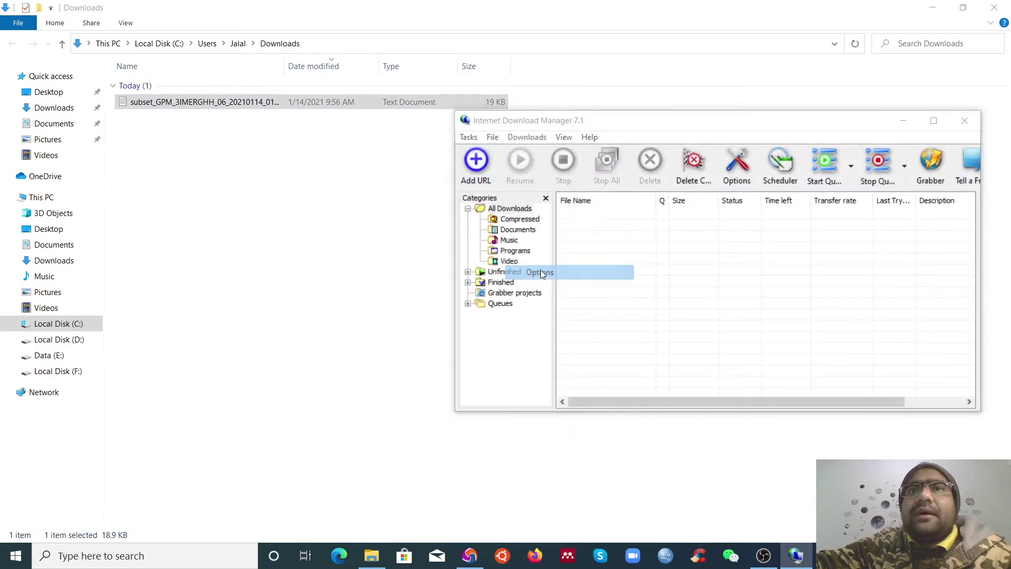
pyautogui.click(709, 129)
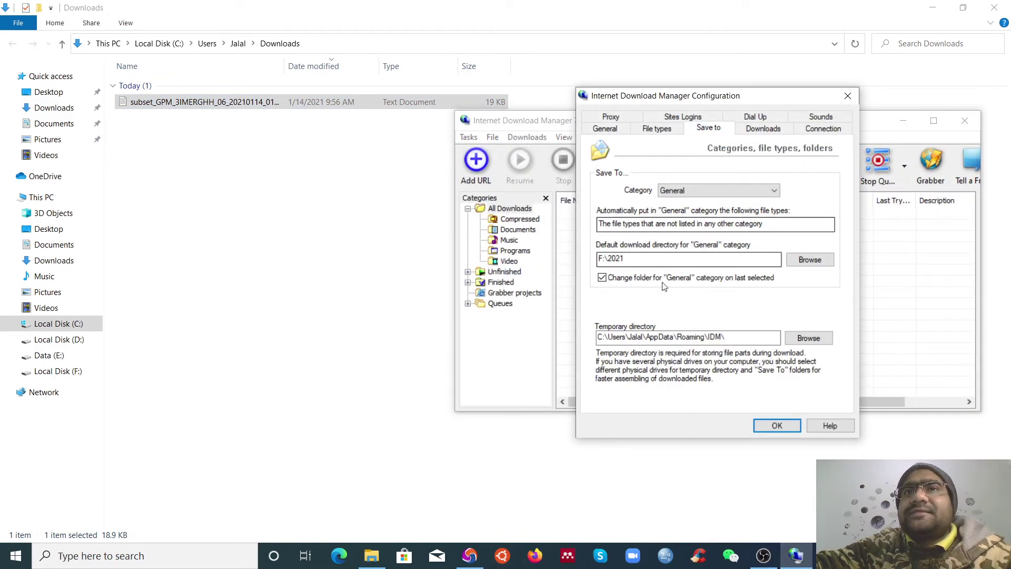
pyautogui.moveTo(637, 261); pyautogui.dragTo(597, 258)
pyautogui.click(628, 258)
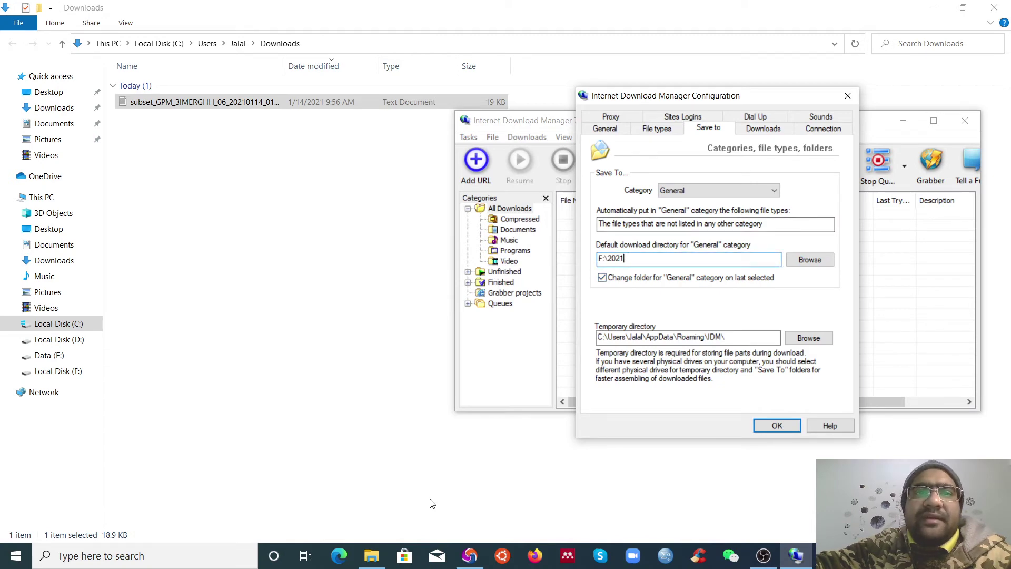
# Open the F:\2021 folder in File Explorer to check the download destination and its path
pyautogui.click(58, 371)
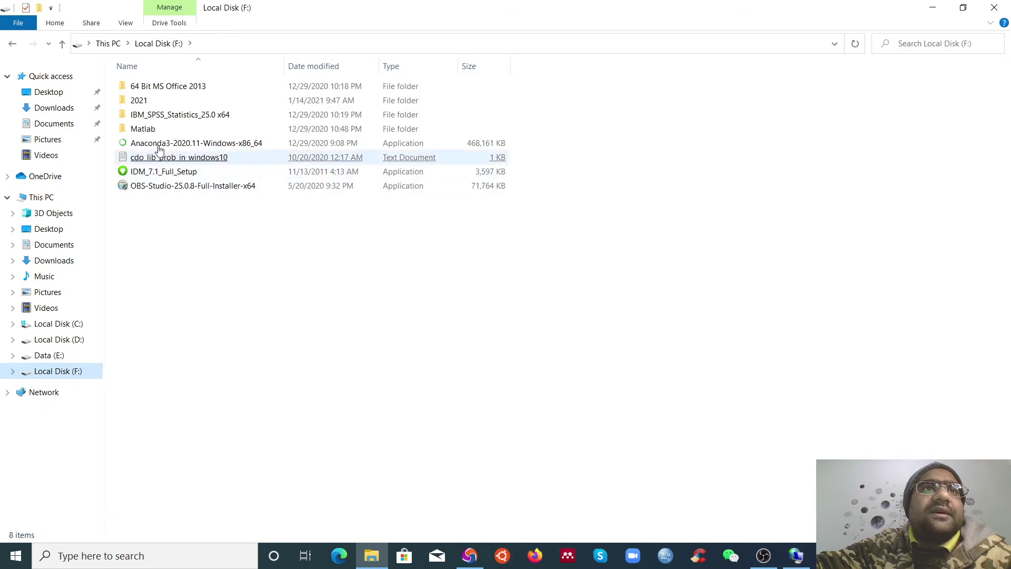
pyautogui.doubleClick(139, 101)
pyautogui.click(235, 46)
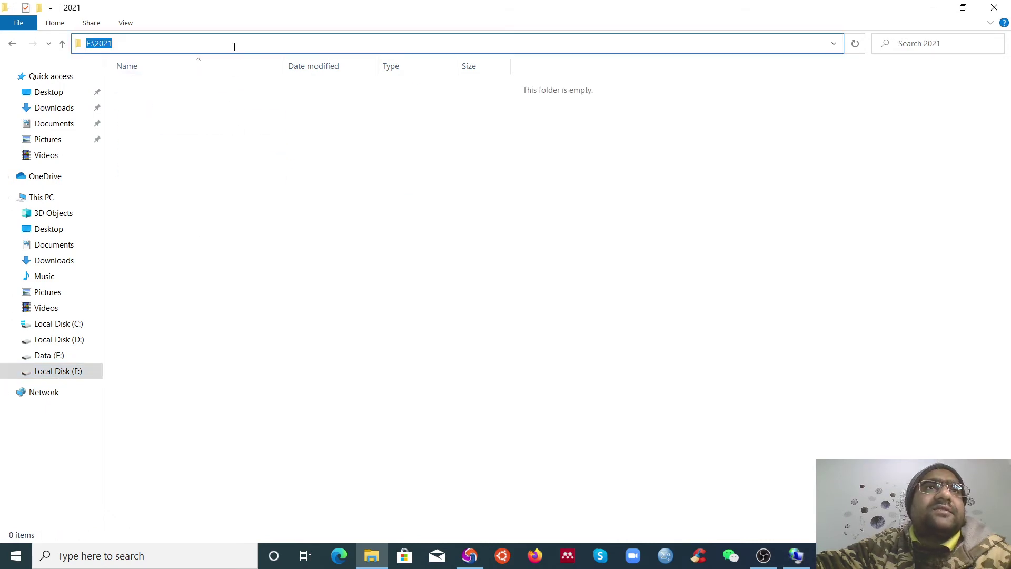
pyautogui.click(248, 174)
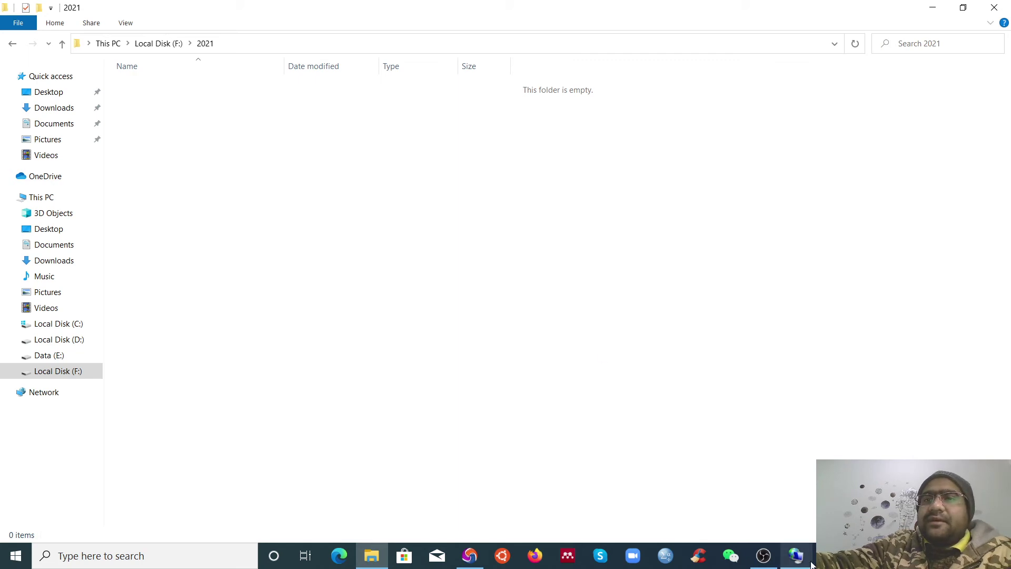
# Show the Downloads folder holding the links list, and confirm F:\2021 as Internet Download Manager's default directory for the General category
pyautogui.click(796, 556)
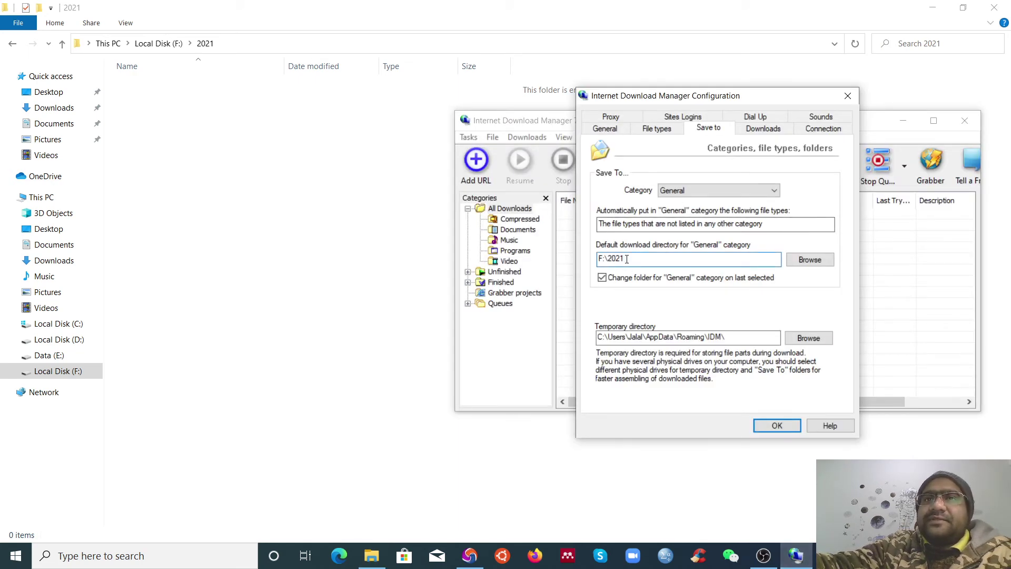
pyautogui.click(59, 110)
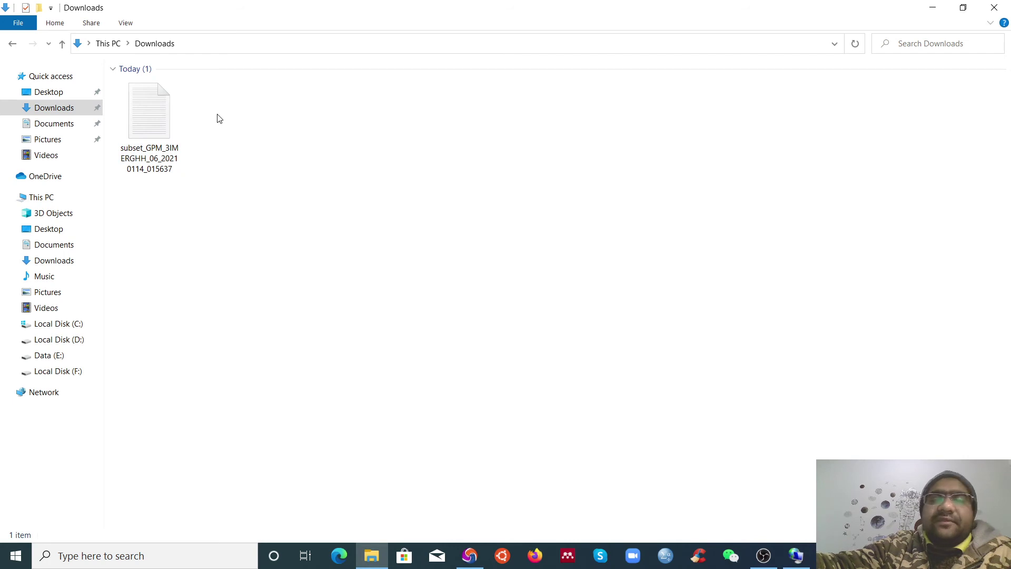
pyautogui.click(796, 556)
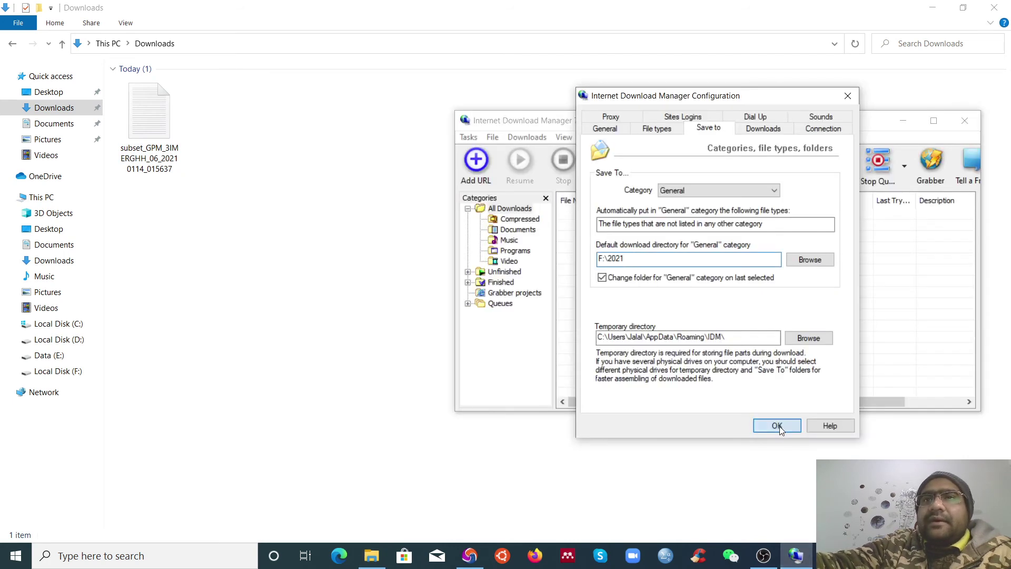
pyautogui.click(774, 424)
# Import all download links from the text file subset_GPM_3IMERGHH_06_20210114_015637 into Internet Download Manager
pyautogui.click(469, 138)
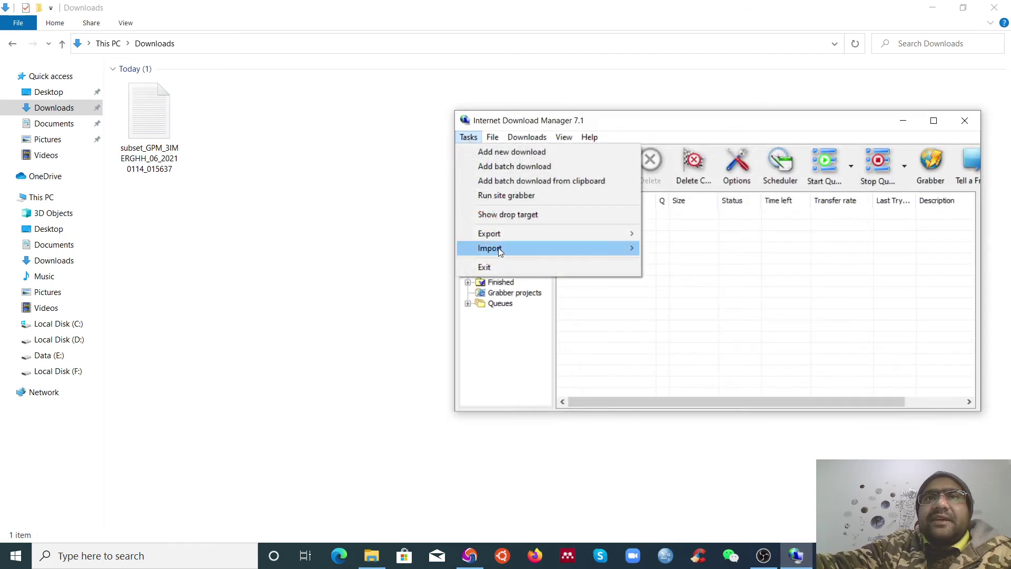
pyautogui.moveTo(498, 245)
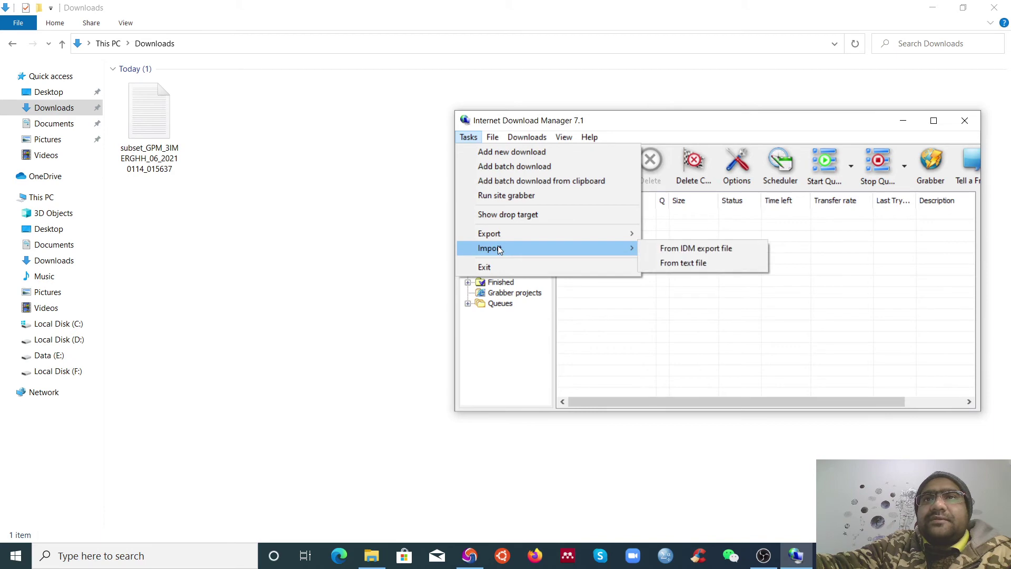
pyautogui.click(719, 266)
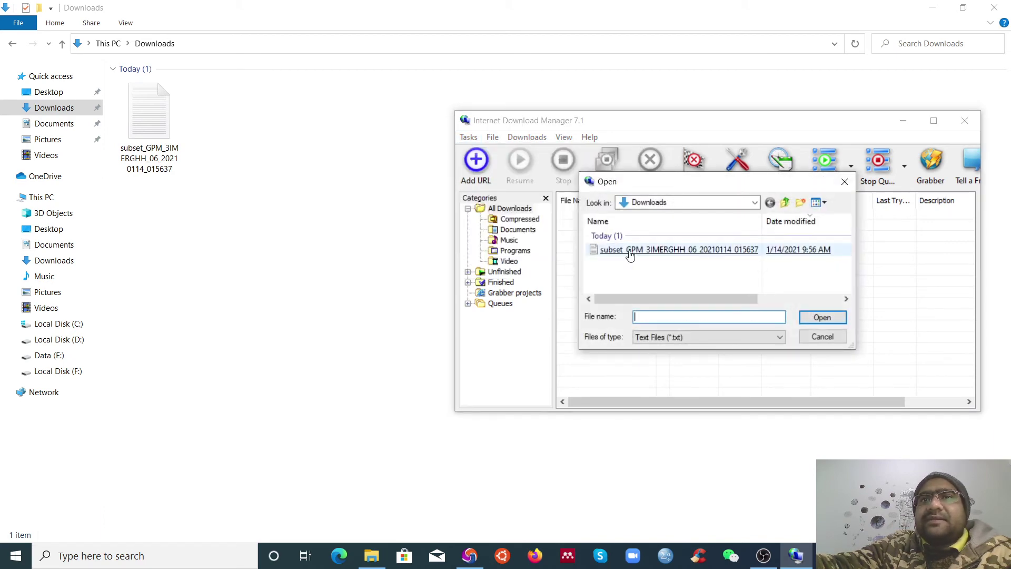
pyautogui.click(631, 255)
pyautogui.doubleClick(631, 255)
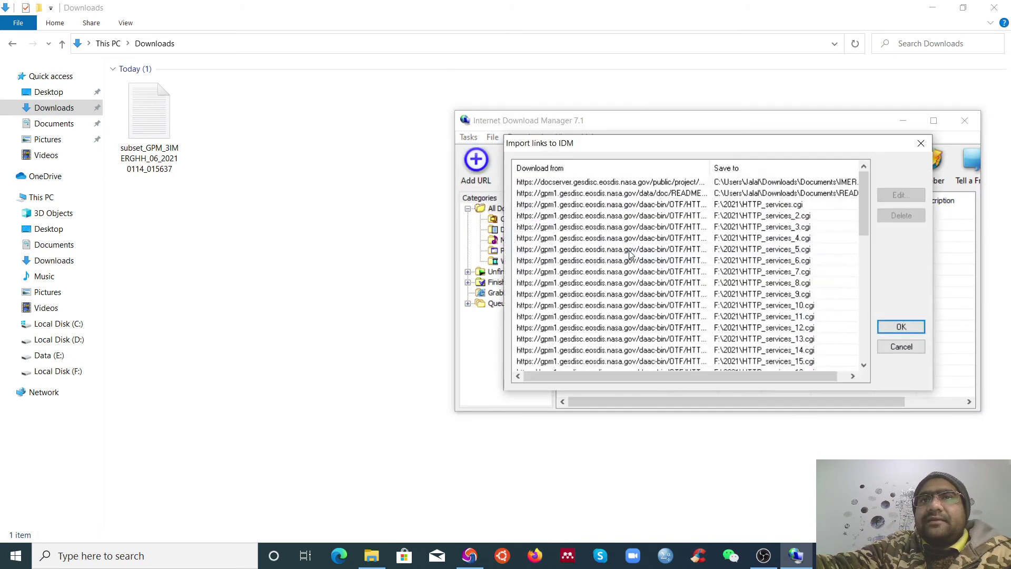
pyautogui.click(901, 327)
# Start the download queue for the imported IMERG links
pyautogui.moveTo(791, 138); pyautogui.dragTo(610, 137)
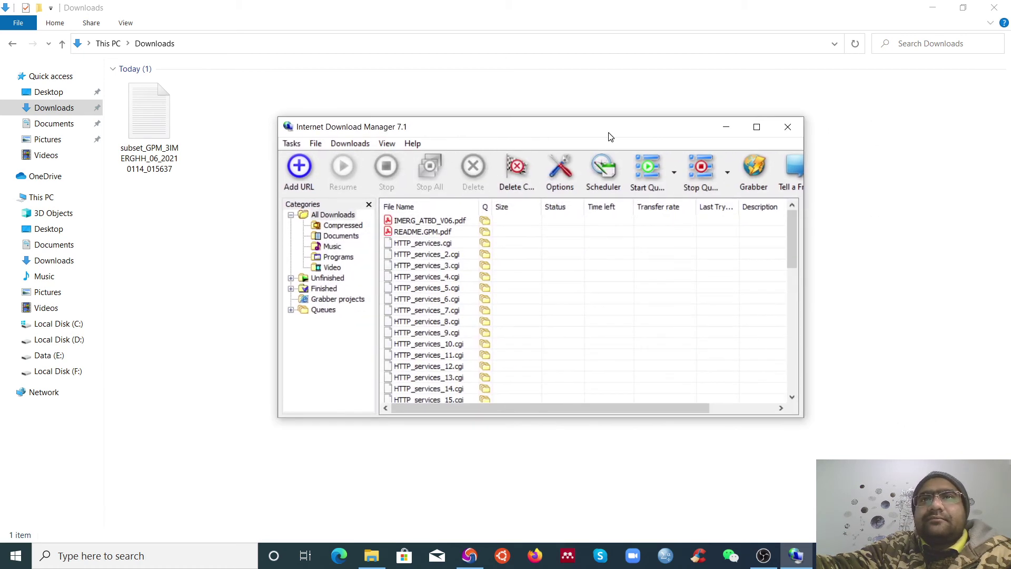
pyautogui.click(646, 164)
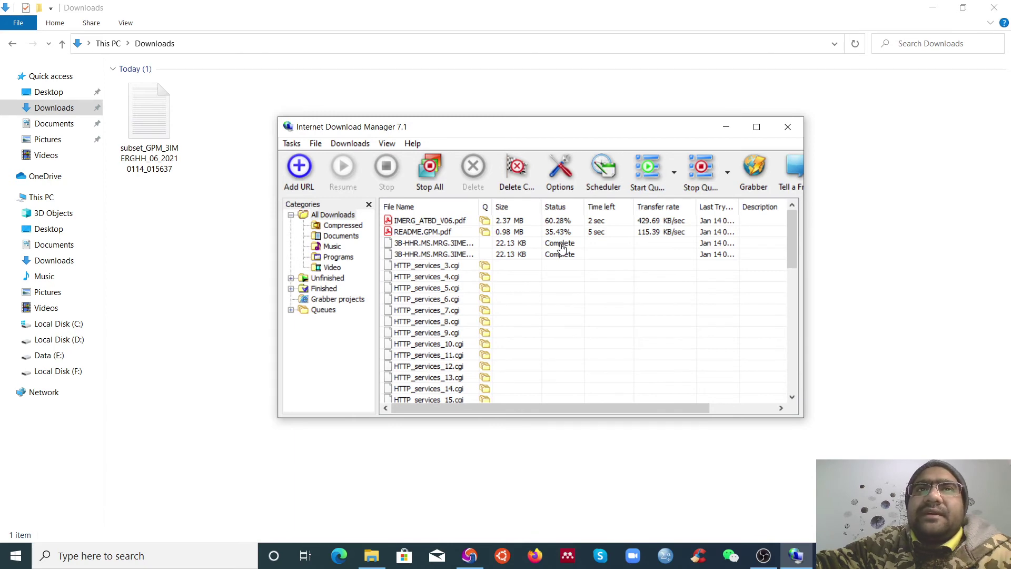
pyautogui.moveTo(307, 133); pyautogui.dragTo(332, 142)
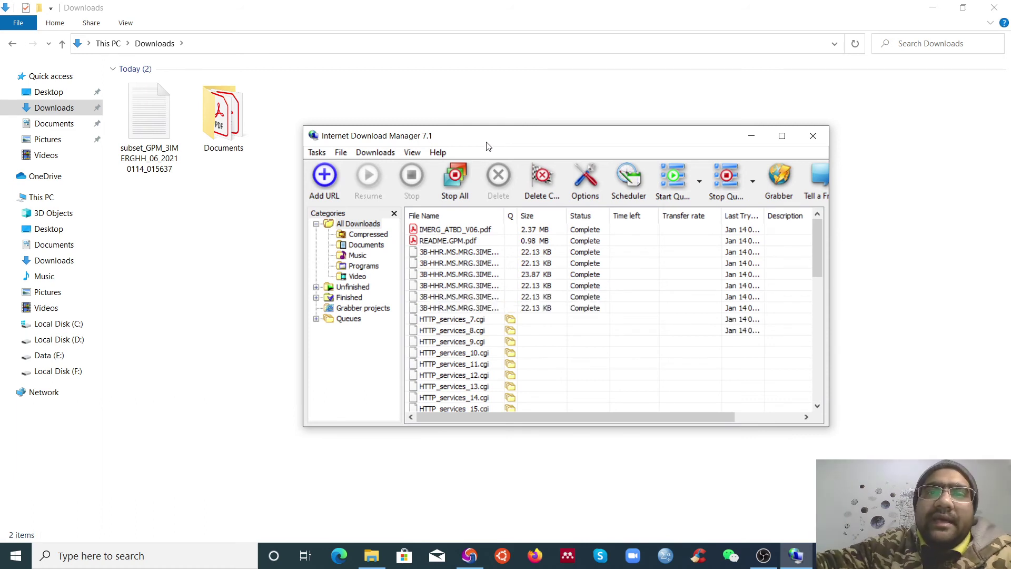
# Switch to the browser, review the IMERG overview in the Precipitation Data Directory, and minimise the data file links window on the GES DISC page
pyautogui.click(470, 556)
pyautogui.click(281, 15)
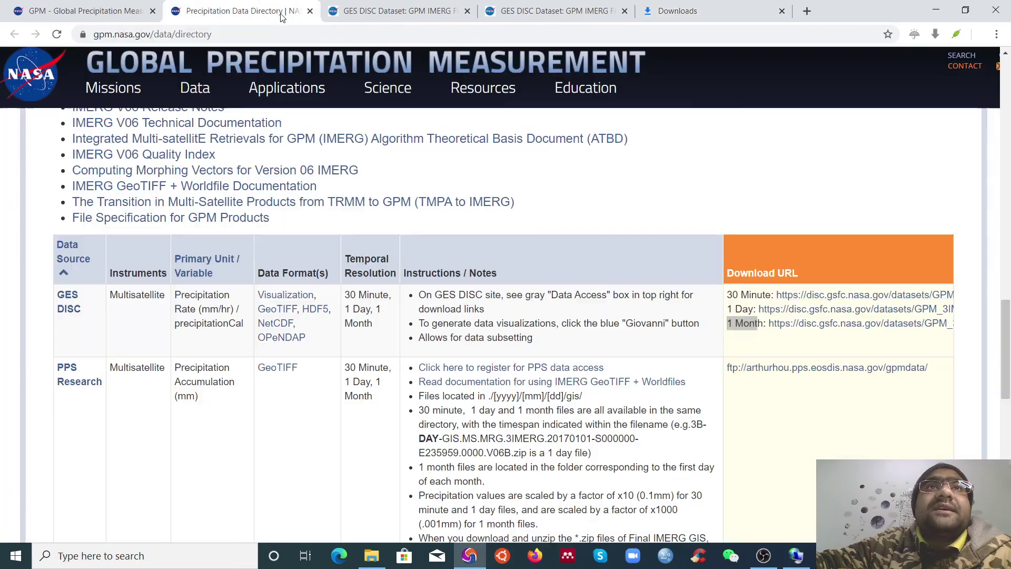
pyautogui.scroll(10, 436, 214)
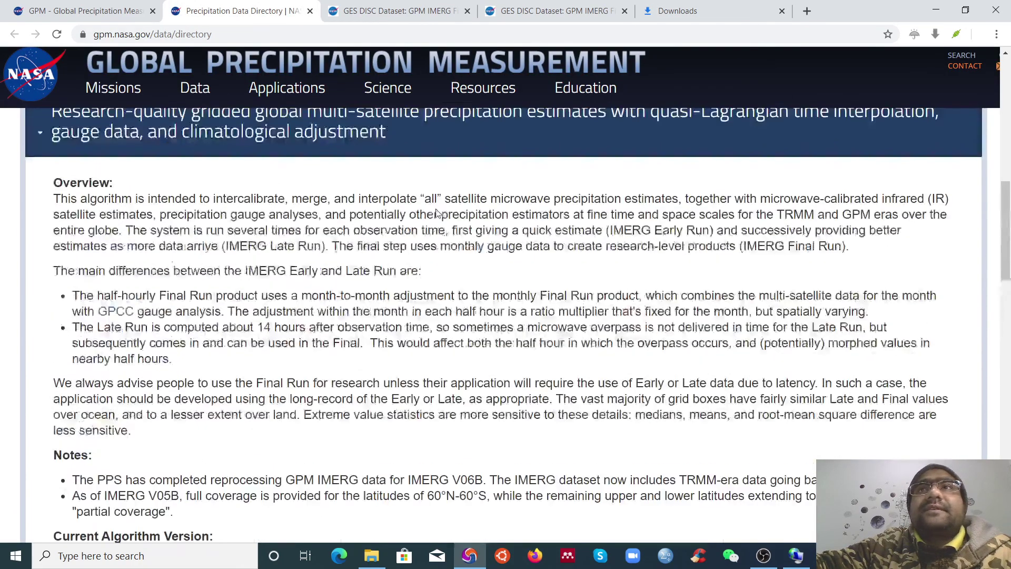
pyautogui.click(398, 11)
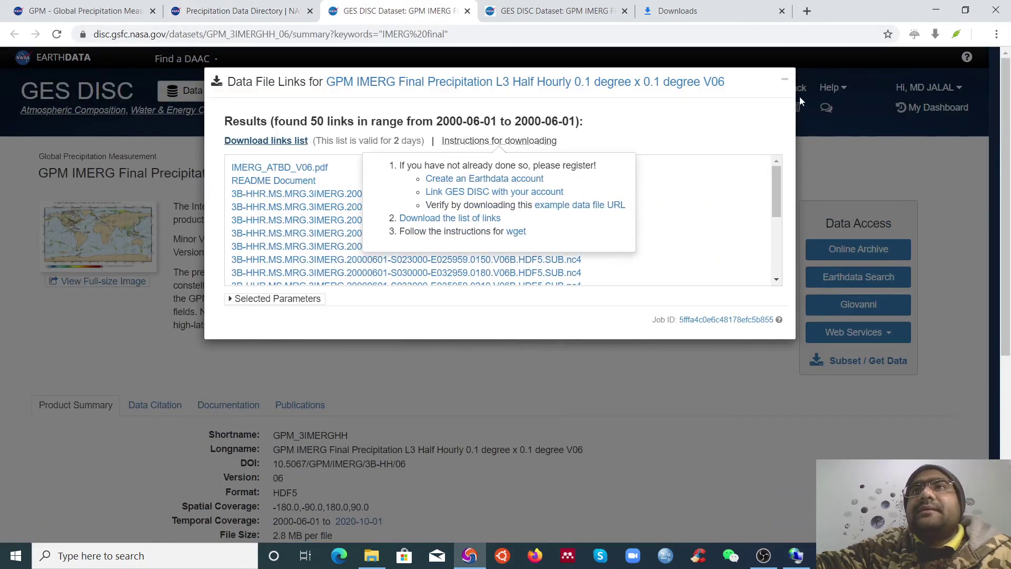
pyautogui.click(784, 79)
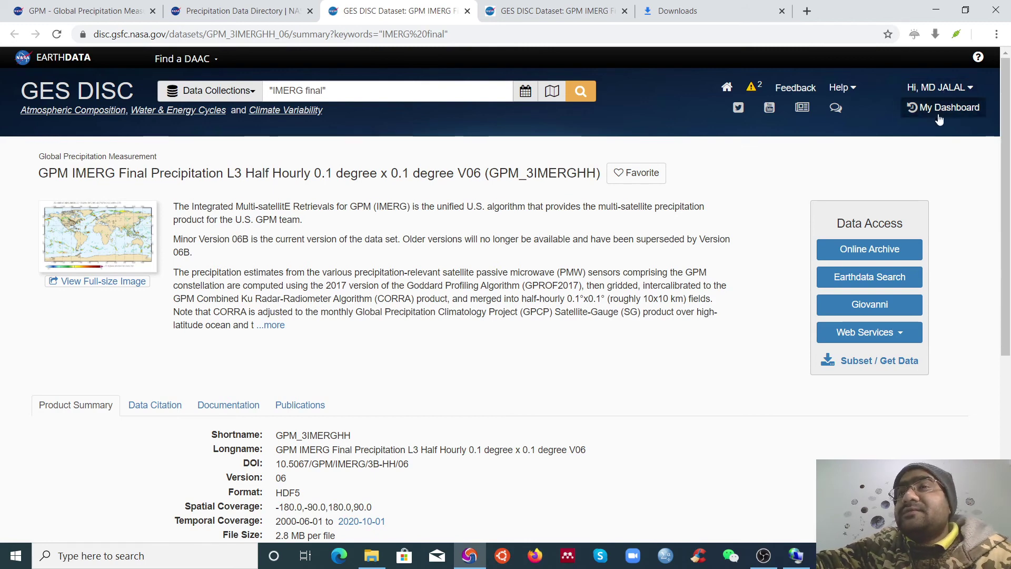
# Check the download progress in Internet Download Manager, and open the F:\2021 destination folder in File Explorer
pyautogui.click(797, 557)
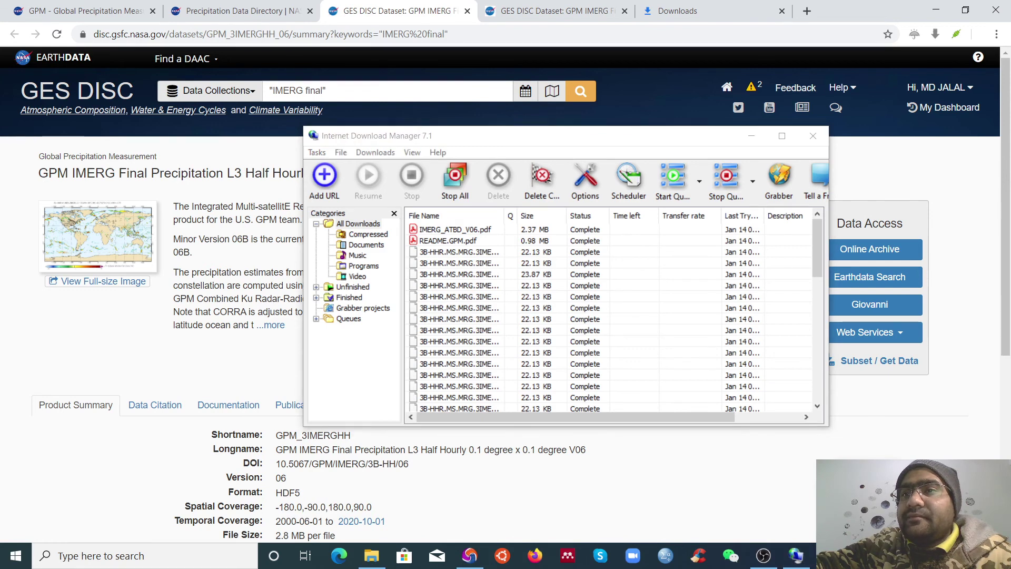
pyautogui.click(583, 138)
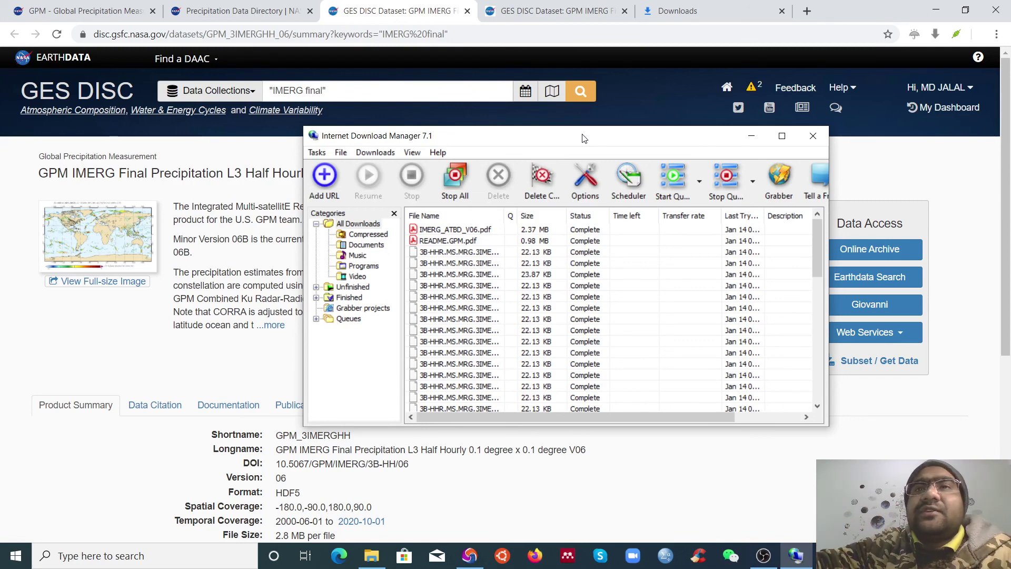
pyautogui.click(372, 556)
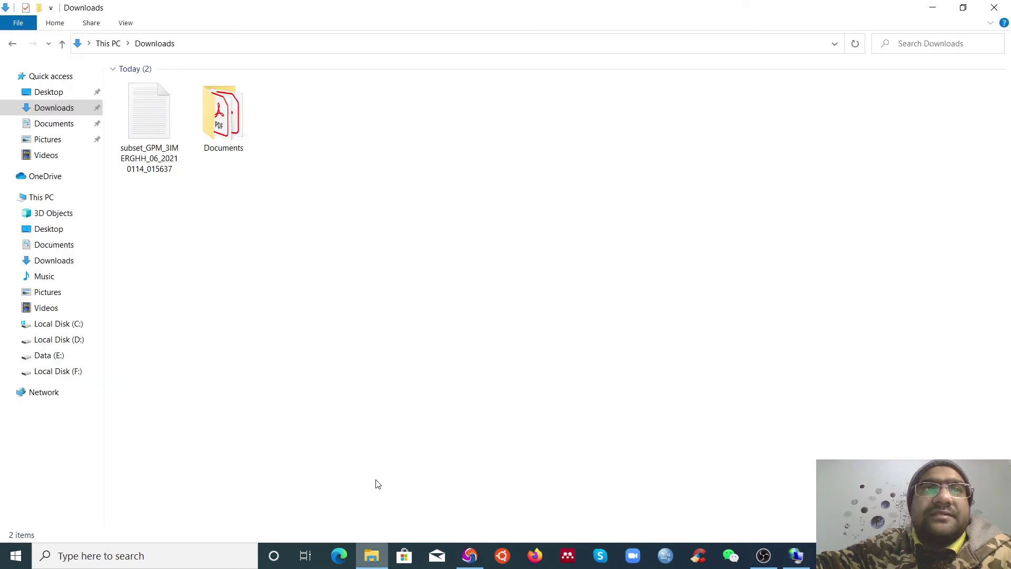
pyautogui.doubleClick(222, 141)
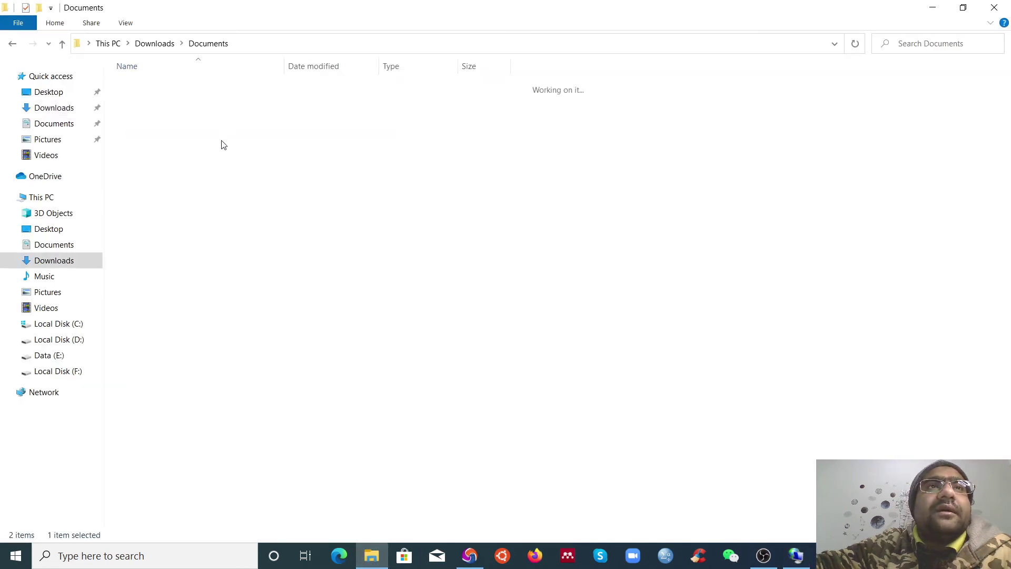
pyautogui.click(44, 373)
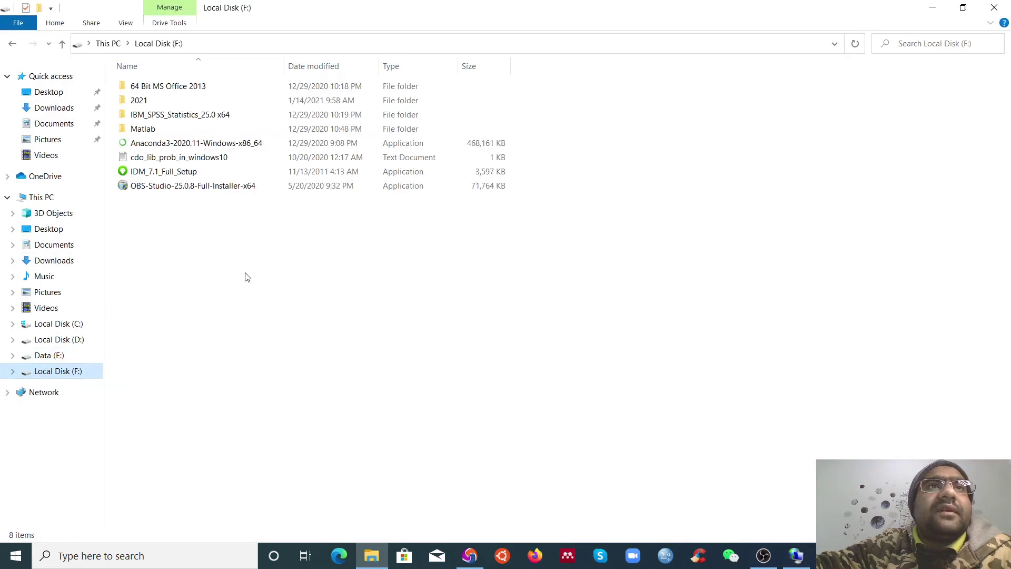
pyautogui.doubleClick(140, 100)
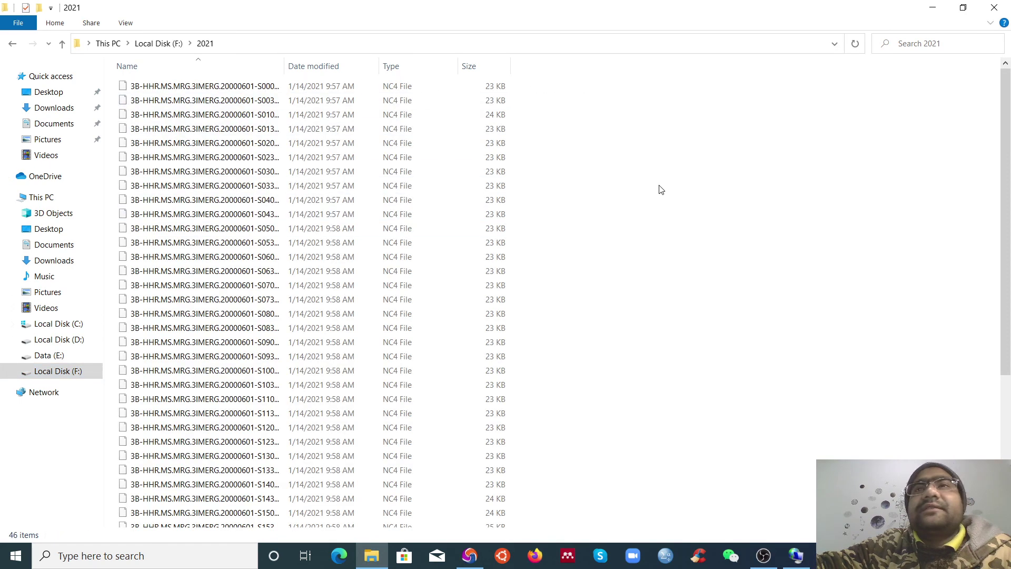
# Widen the Name column in the F:\2021 folder to read the full names of the downloaded nc4 files, and look through the list
pyautogui.click(219, 41)
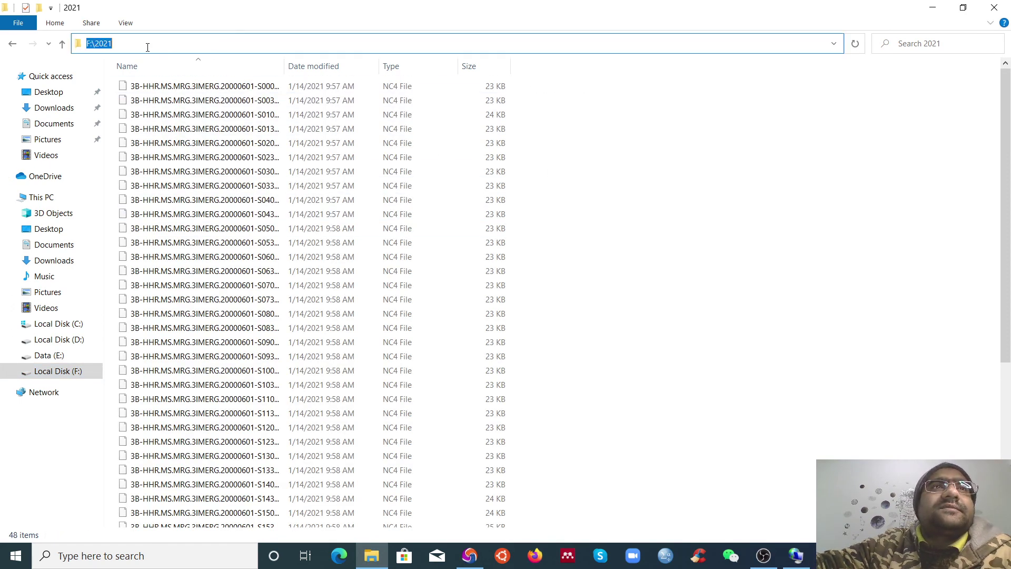
pyautogui.click(723, 271)
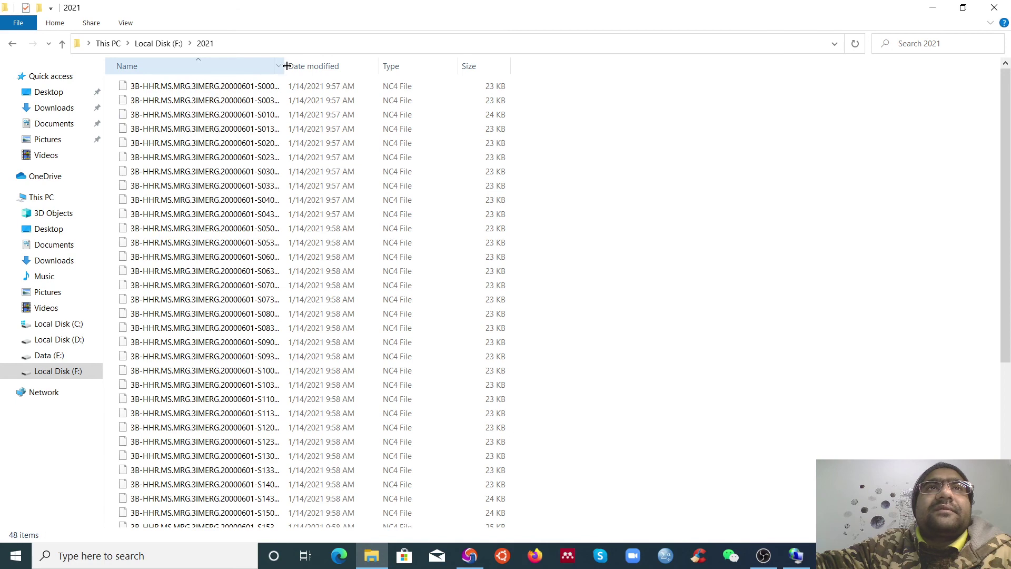
pyautogui.moveTo(287, 66); pyautogui.dragTo(481, 66)
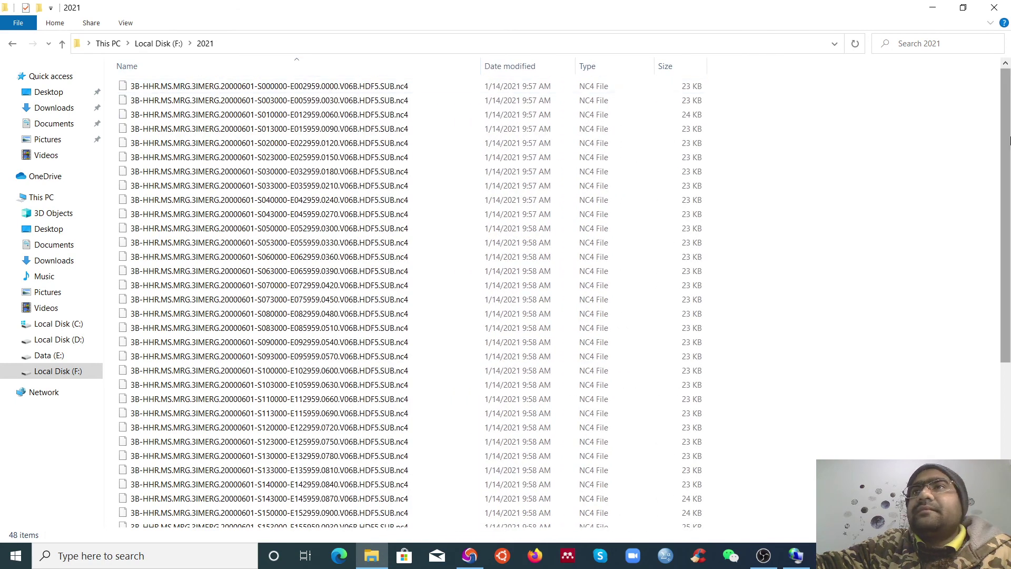
pyautogui.moveTo(1010, 141); pyautogui.dragTo(1007, 184)
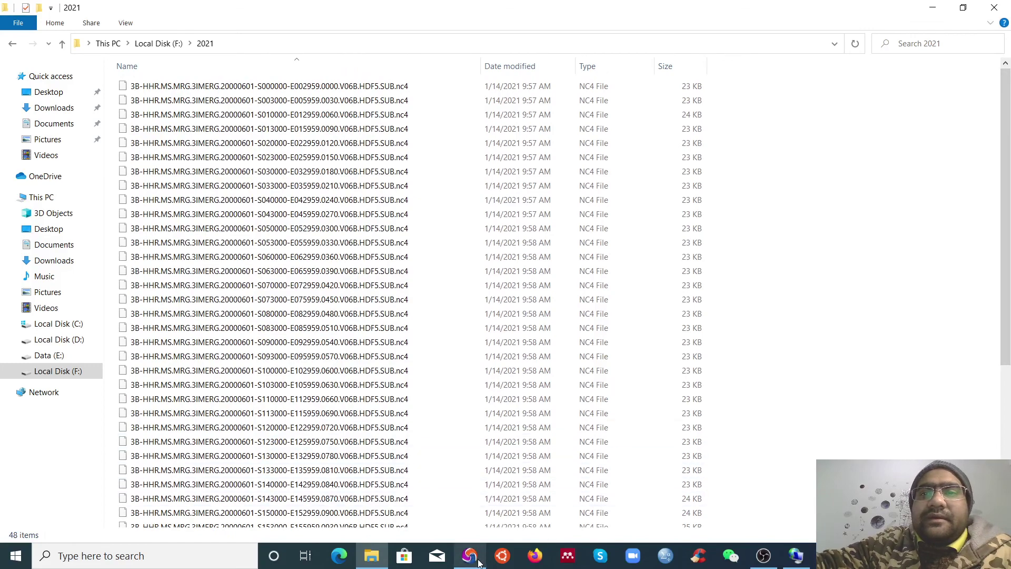
pyautogui.click(763, 556)
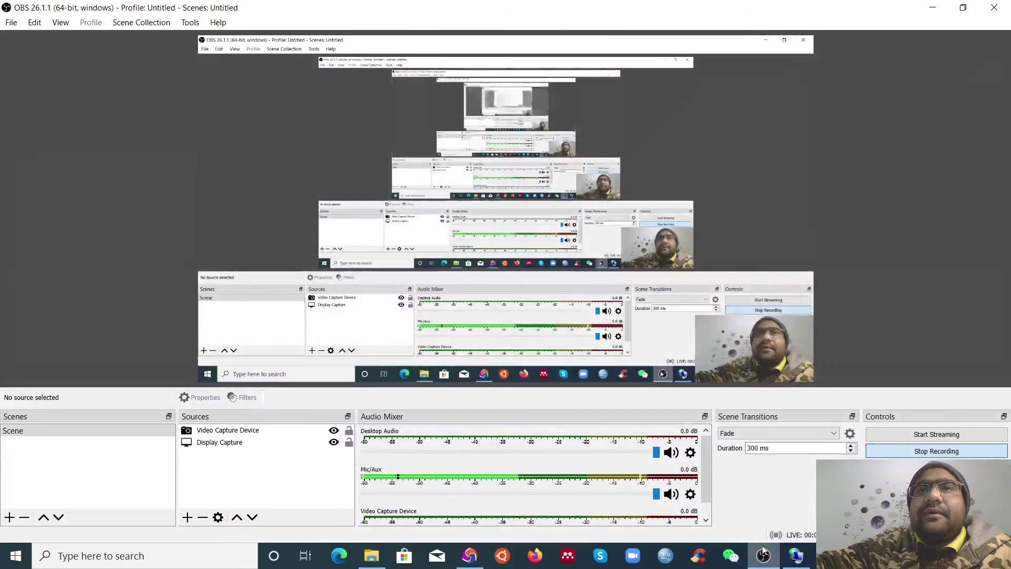